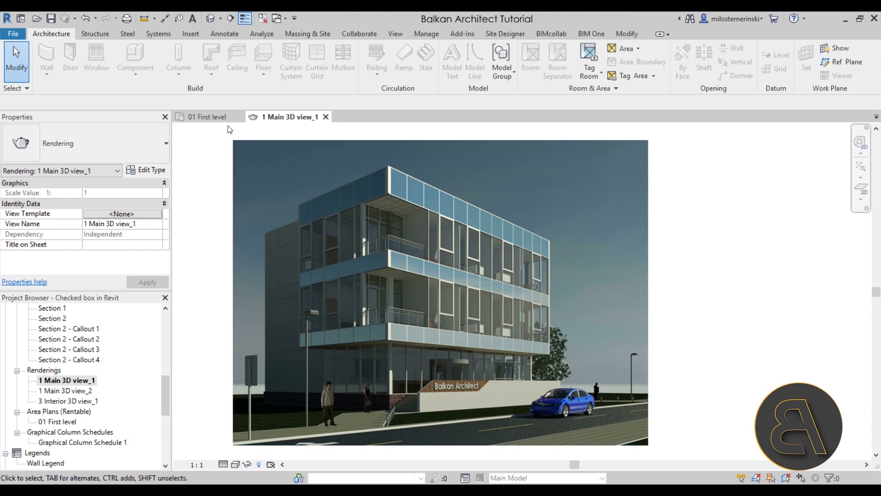
Show the 01 First level floor plan and place a Note Family symbol in the lobby in front of the elevator.
{"action": "left_click", "coordinate": [213, 118]}
{"action": "middle_click_drag", "start_coordinate": [423, 310], "coordinate": [406, 309]}
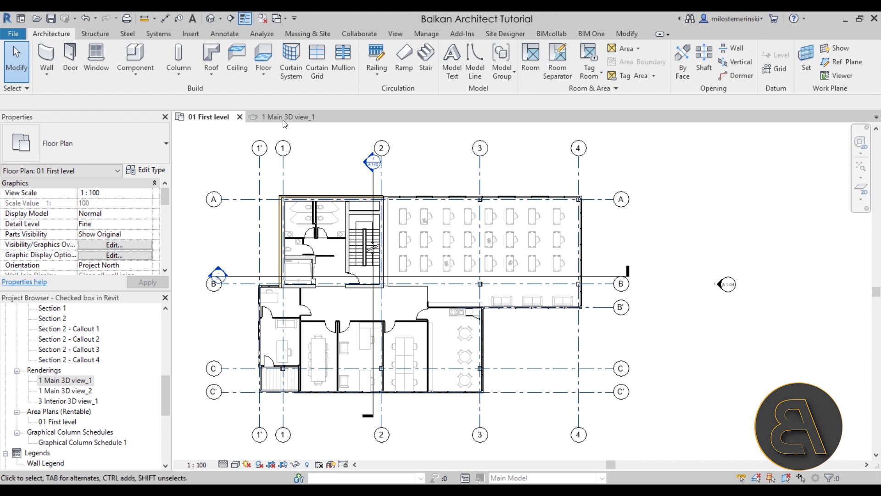
{"action": "left_click", "coordinate": [221, 35]}
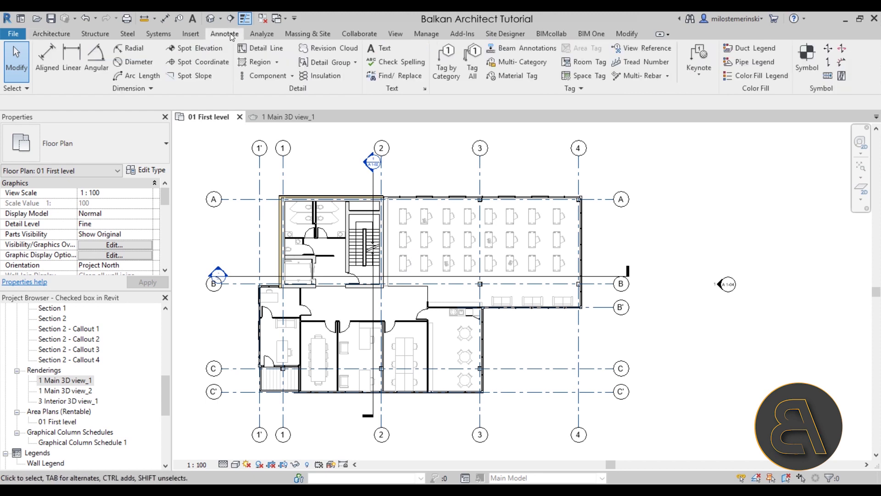
{"action": "left_click", "coordinate": [807, 57]}
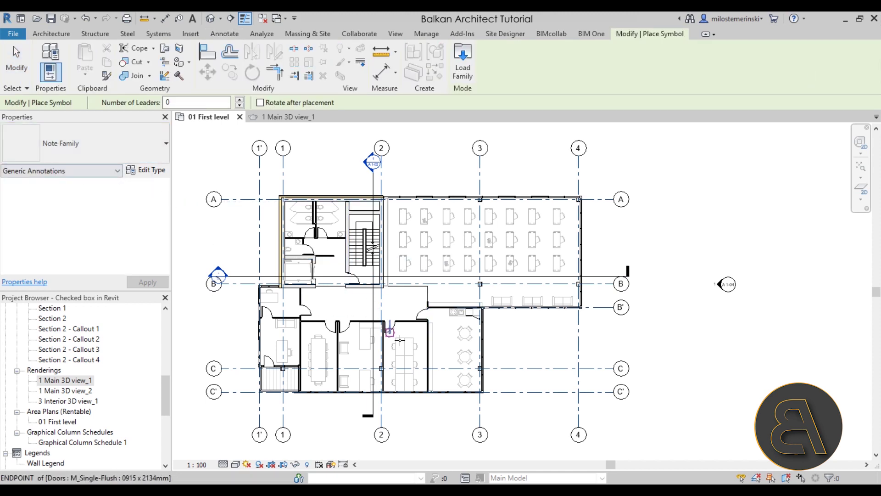
{"action": "scroll", "coordinate": [340, 312], "scroll_direction": "up", "scroll_amount": 5}
{"action": "middle_click_drag", "start_coordinate": [344, 314], "coordinate": [349, 316]}
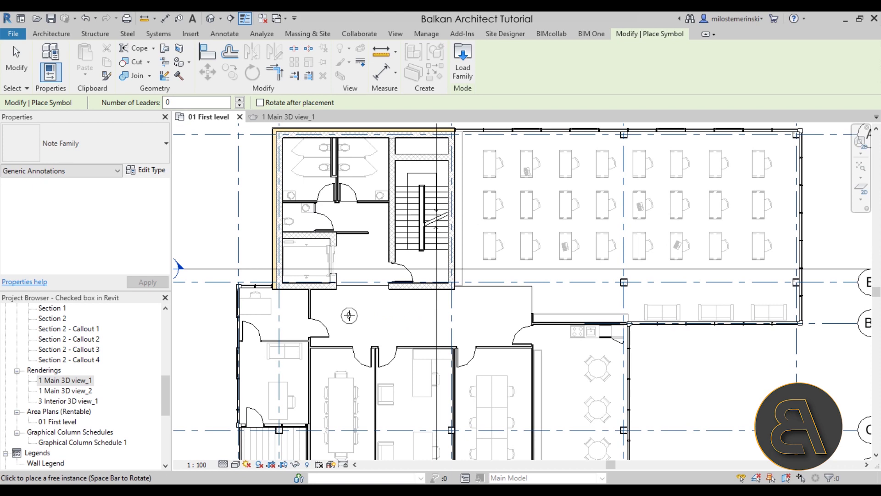
{"action": "scroll", "coordinate": [345, 251], "scroll_direction": "up", "scroll_amount": 5}
{"action": "left_click", "coordinate": [382, 258]}
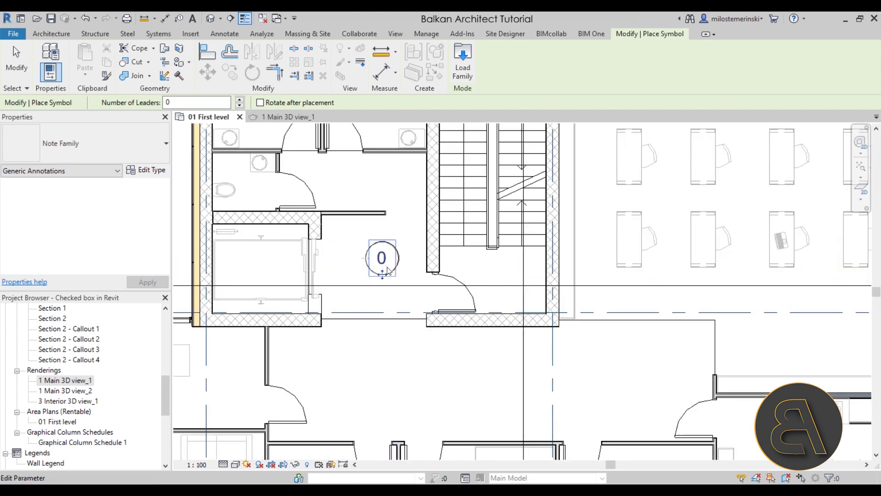
{"action": "key", "text": "Escape"}
{"action": "key", "text": "Escape"}
Add a leader to the lobby note, with its end at the elevator door and its elbow level with the note.
{"action": "left_click", "coordinate": [394, 270]}
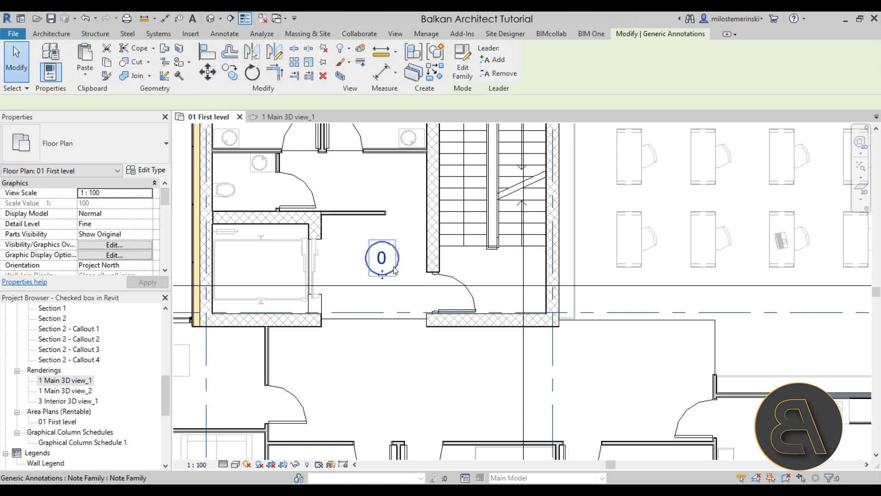
{"action": "left_click", "coordinate": [495, 60]}
{"action": "scroll", "coordinate": [363, 268], "scroll_direction": "down", "scroll_amount": 3}
{"action": "scroll", "coordinate": [248, 260], "scroll_direction": "up", "scroll_amount": 2}
{"action": "left_click_drag", "start_coordinate": [227, 260], "coordinate": [321, 268]}
{"action": "left_click_drag", "start_coordinate": [392, 271], "coordinate": [431, 262]}
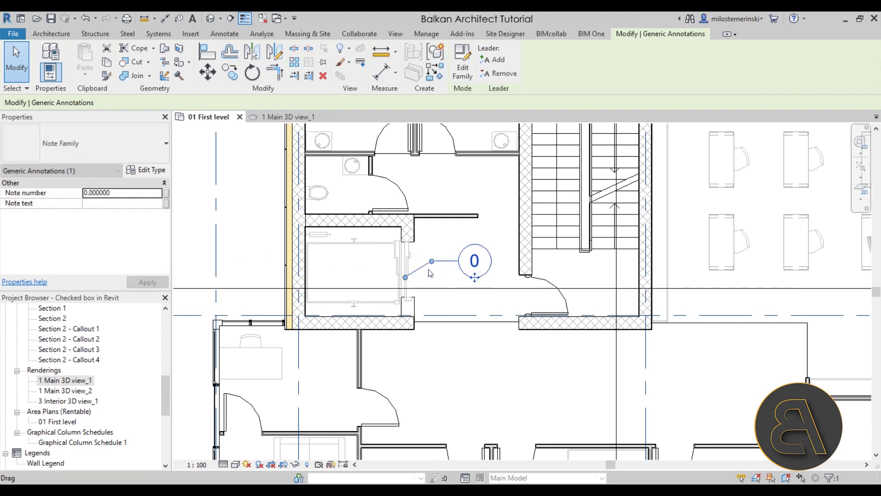
Set the Note Family type's leader arrowhead to Arrow Filled 15 Degree.
{"action": "left_click", "coordinate": [154, 172]}
{"action": "left_click", "coordinate": [485, 177]}
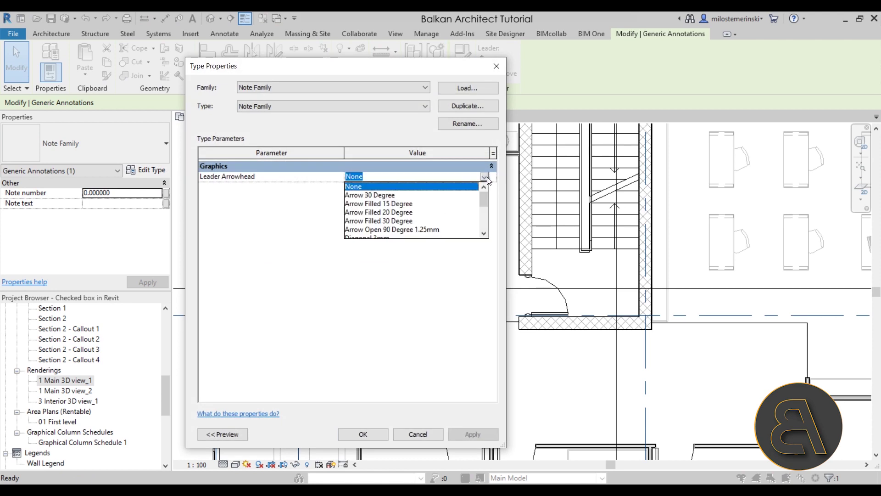
{"action": "left_click", "coordinate": [376, 203]}
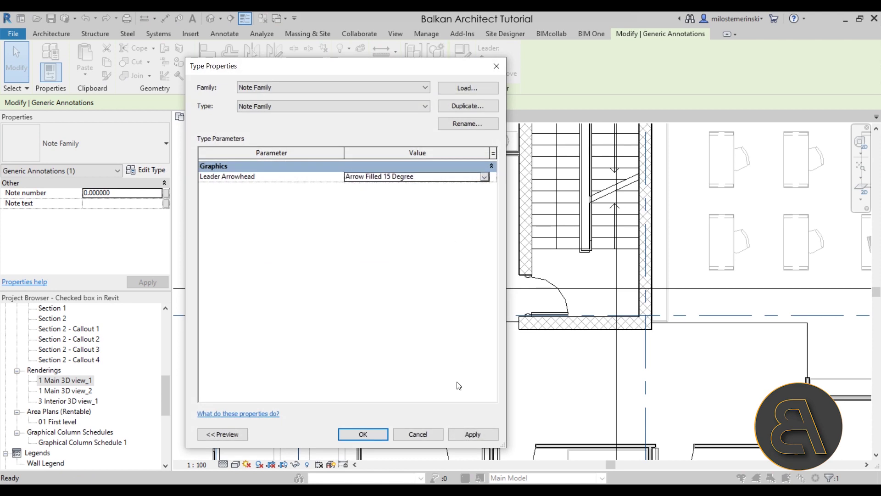
{"action": "left_click", "coordinate": [473, 434]}
{"action": "left_click", "coordinate": [363, 434]}
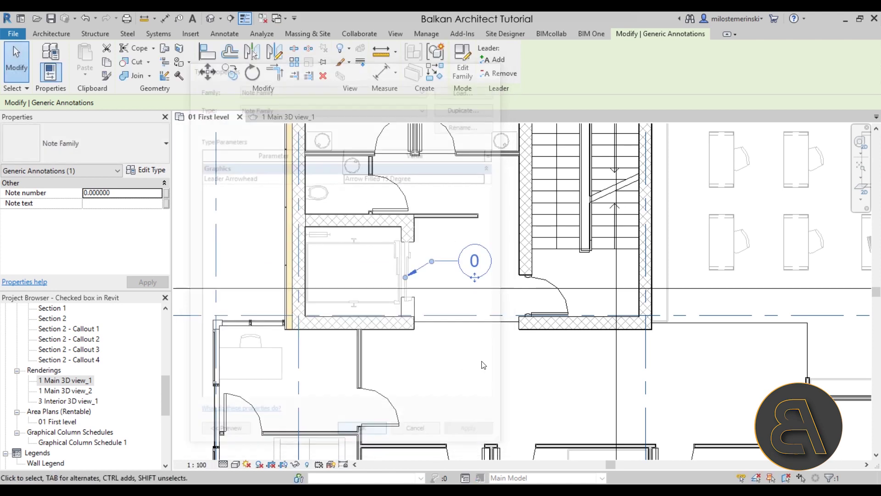
{"action": "left_click", "coordinate": [483, 365]}
{"action": "scroll", "coordinate": [477, 321], "scroll_direction": "up", "scroll_amount": 2}
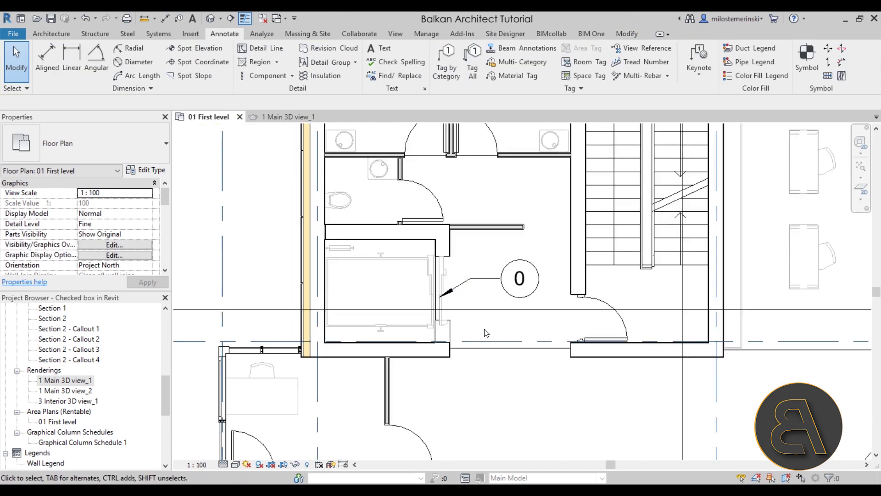
{"action": "scroll", "coordinate": [487, 333], "scroll_direction": "down", "scroll_amount": 2}
Give the elevator note the note number 1 and the note text "Wrong elevator".
{"action": "left_click", "coordinate": [517, 265]}
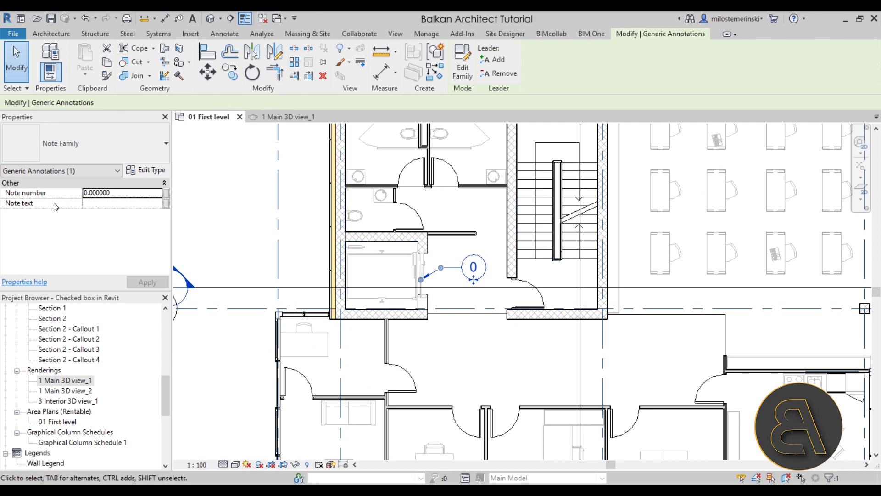
{"action": "left_click", "coordinate": [123, 193]}
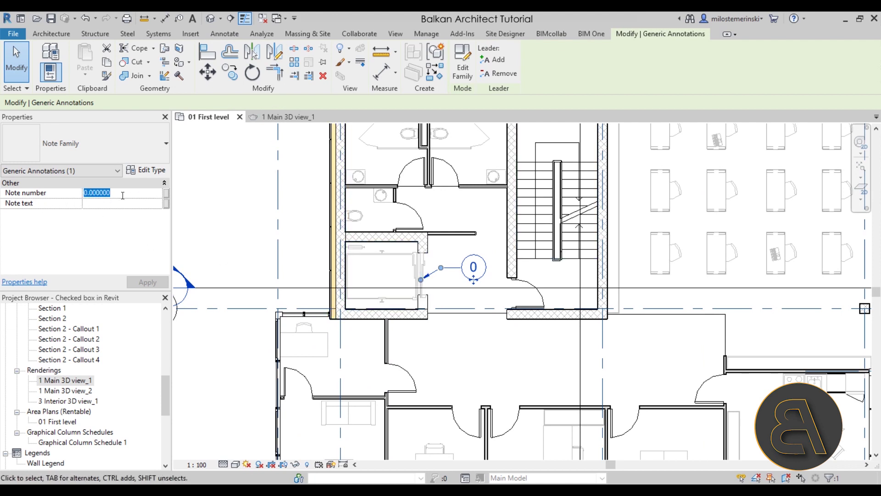
{"action": "type", "text": "1"}
{"action": "left_click", "coordinate": [109, 203]}
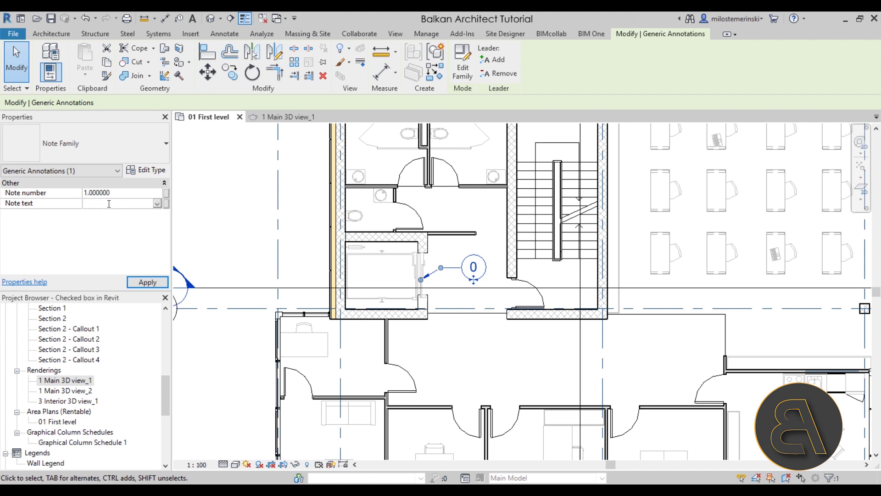
{"action": "type", "text": "Wo"}
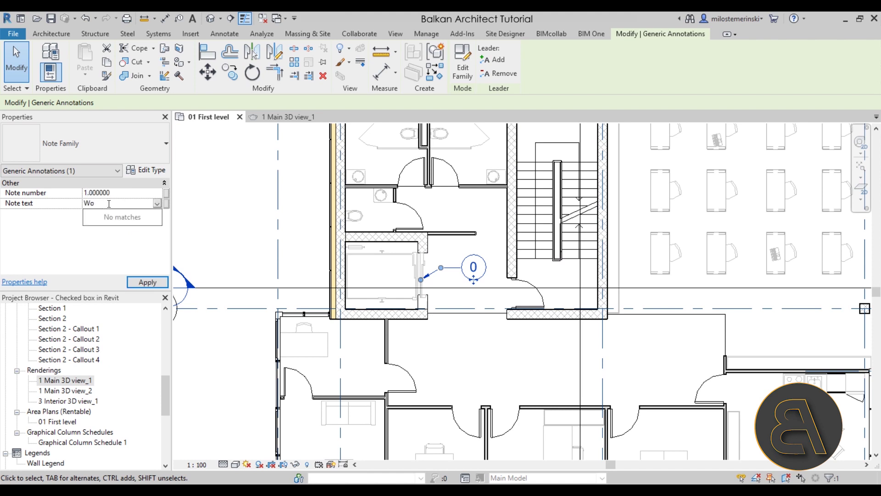
{"action": "key", "text": "BackSpace"}
{"action": "type", "text": "rong elevato"}
{"action": "key", "text": "Return"}
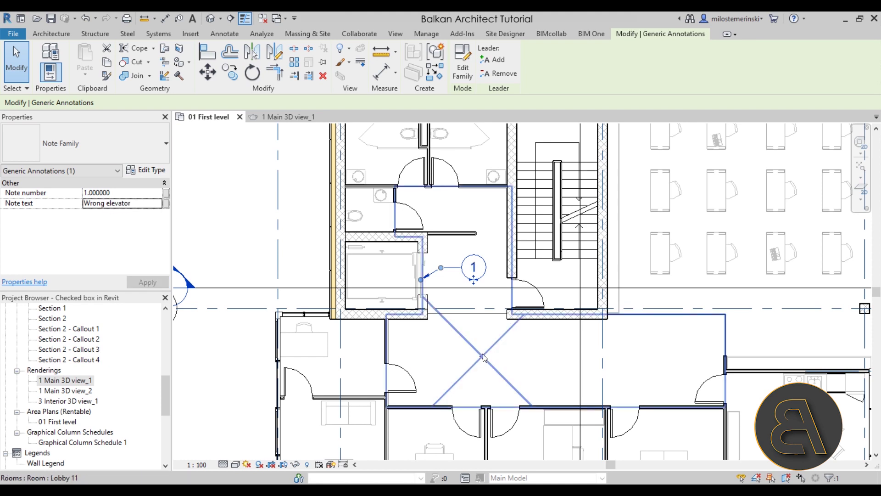
{"action": "left_click", "coordinate": [448, 333]}
{"action": "key", "text": "Escape"}
Check the elevator note's symbol in the plan and its number and text properties.
{"action": "left_click", "coordinate": [452, 262]}
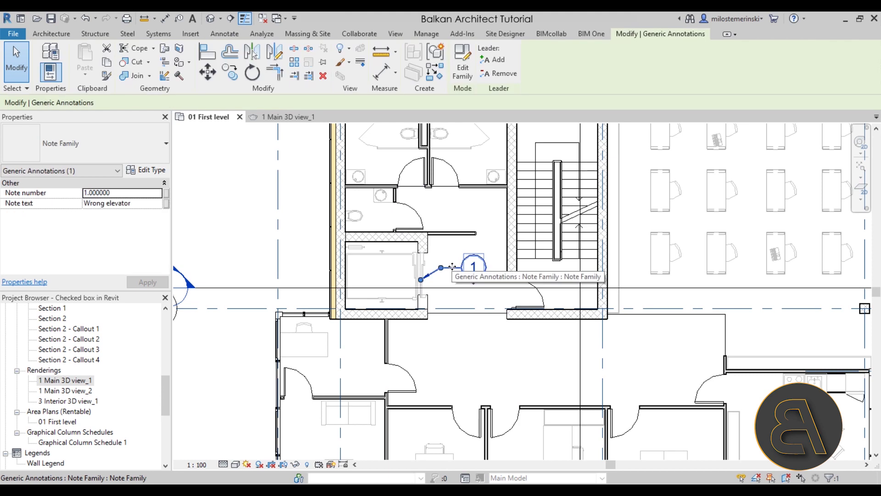
{"action": "key", "text": "Escape"}
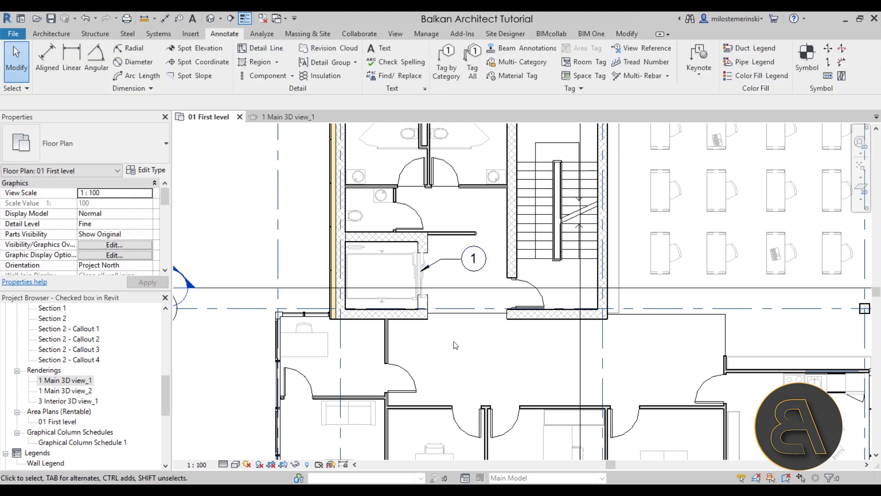
{"action": "scroll", "coordinate": [471, 338], "scroll_direction": "down", "scroll_amount": 4}
{"action": "scroll", "coordinate": [472, 339], "scroll_direction": "up", "scroll_amount": 4}
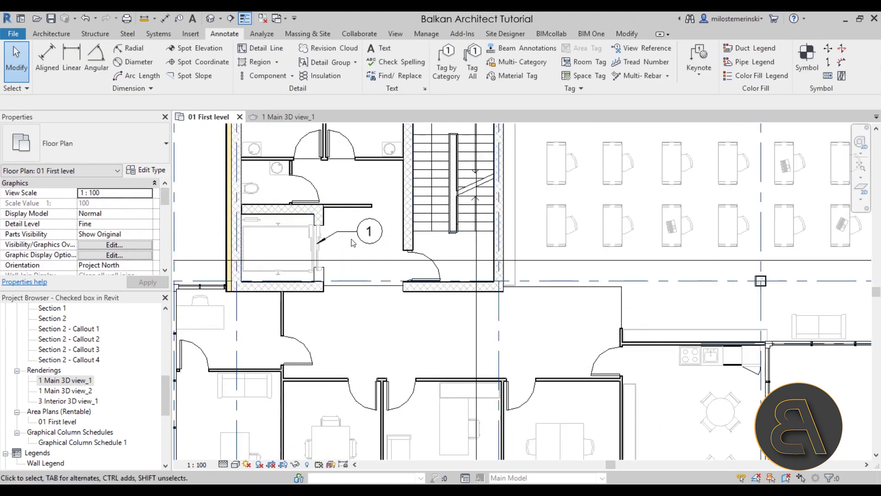
{"action": "left_click", "coordinate": [350, 233]}
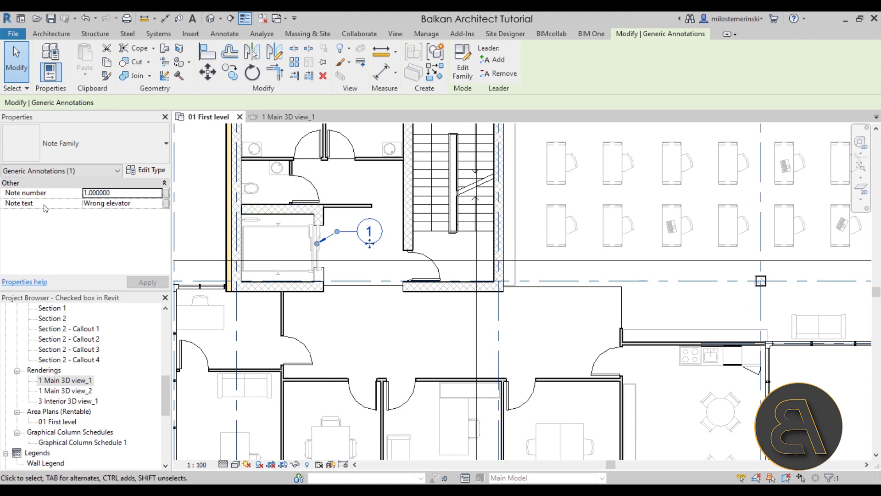
{"action": "middle_click_drag", "start_coordinate": [385, 360], "coordinate": [398, 340]}
{"action": "key", "text": "Escape"}
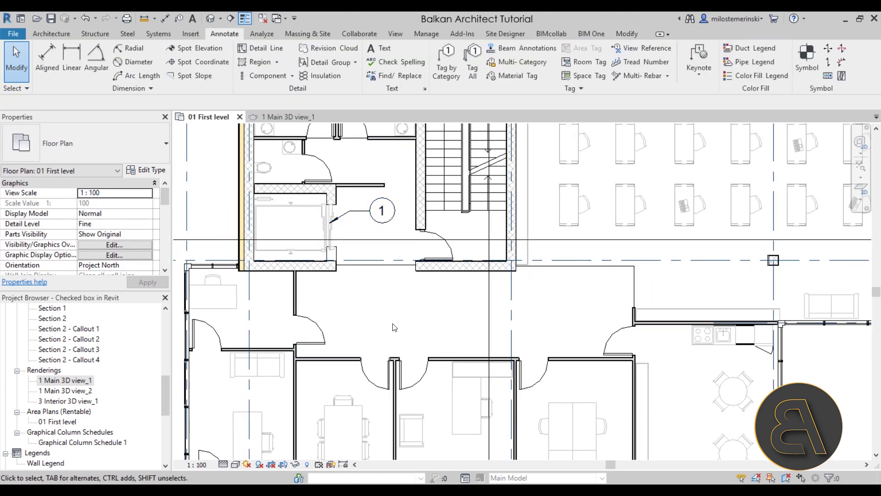
Place a second Note Family symbol in the corridor with a leader pointing down at the door of the long-table meeting room.
{"action": "left_click", "coordinate": [807, 57]}
{"action": "scroll", "coordinate": [377, 270], "scroll_direction": "up", "scroll_amount": 3}
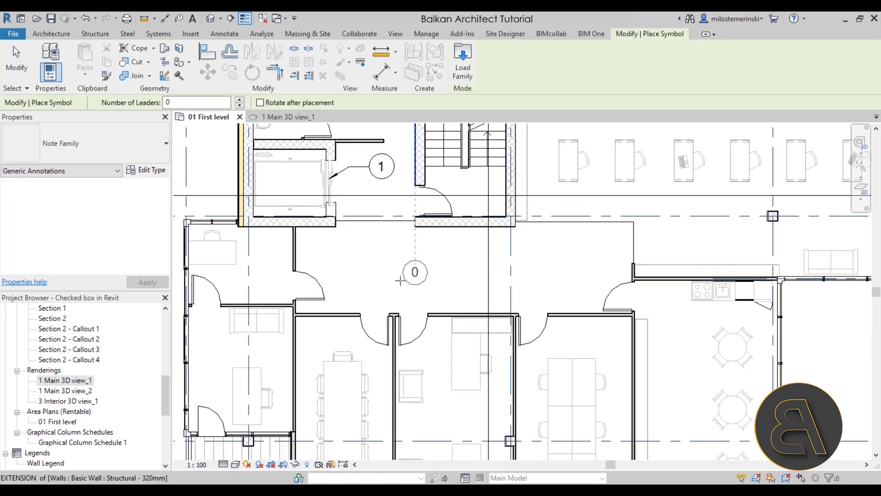
{"action": "left_click", "coordinate": [377, 270]}
{"action": "key", "text": "Escape"}
{"action": "left_click", "coordinate": [377, 270]}
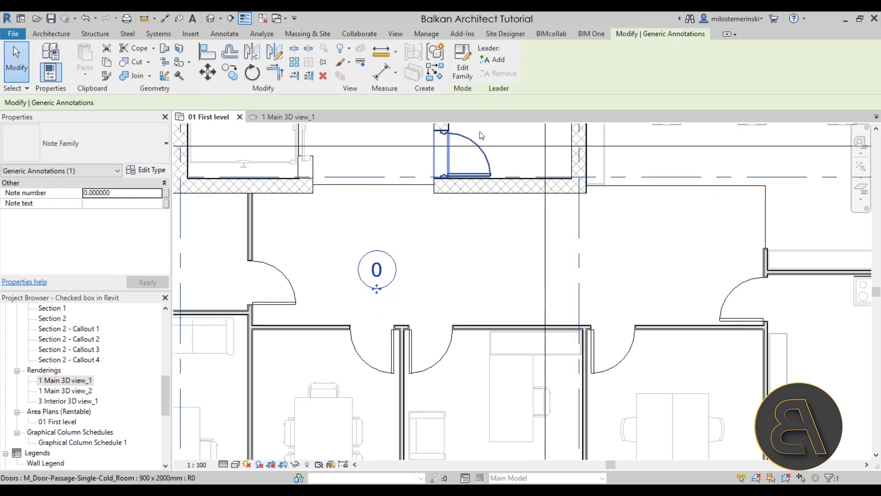
{"action": "left_click", "coordinate": [490, 61]}
{"action": "middle_click_drag", "start_coordinate": [349, 275], "coordinate": [416, 262]}
{"action": "left_click_drag", "start_coordinate": [413, 257], "coordinate": [265, 241]}
{"action": "left_click_drag", "start_coordinate": [459, 254], "coordinate": [456, 283]}
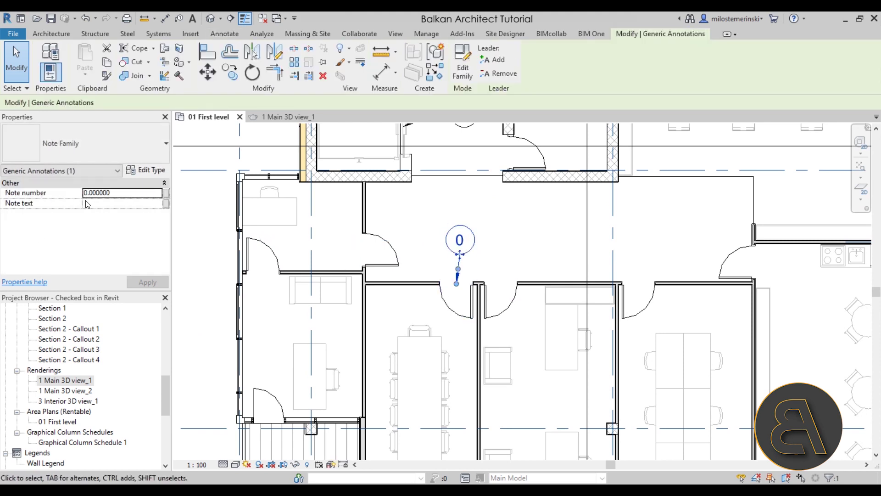
Give the corridor note the note number 2 and the note text "Lager door".
{"action": "left_click", "coordinate": [119, 193]}
{"action": "type", "text": "2"}
{"action": "left_click", "coordinate": [110, 204]}
{"action": "type", "text": "Lager door"}
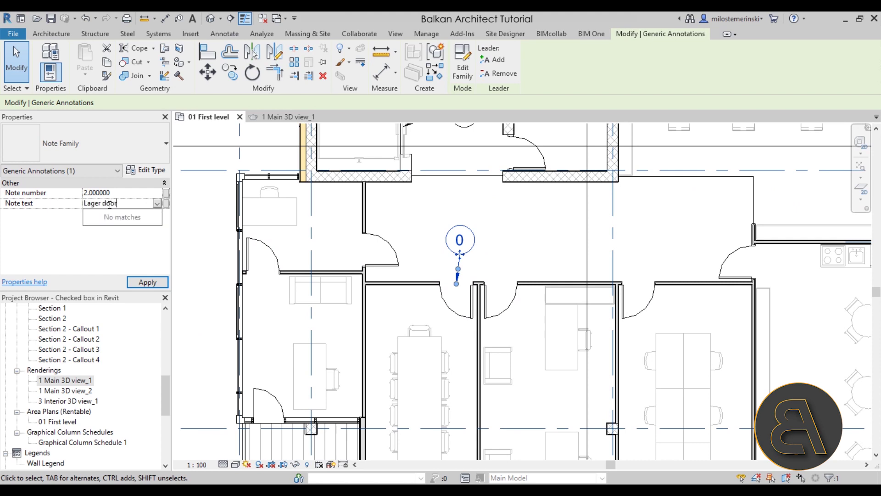
{"action": "left_click", "coordinate": [130, 284]}
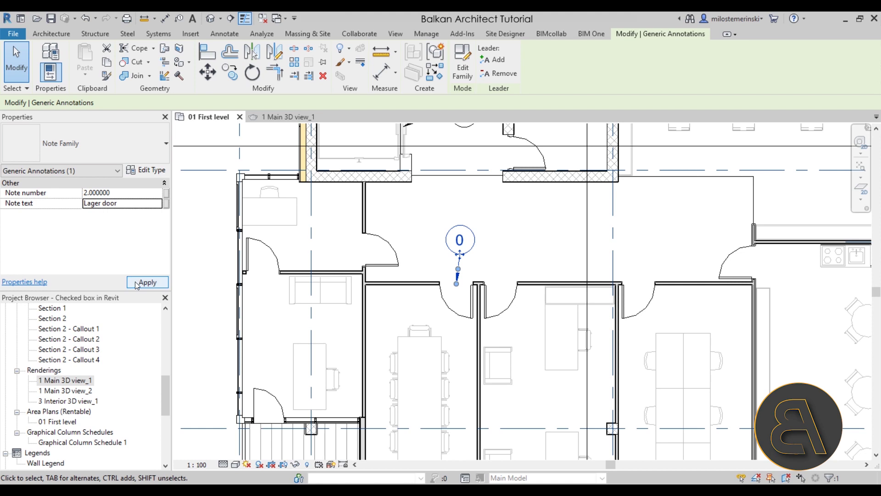
{"action": "left_click", "coordinate": [556, 255]}
Place a third Note Family symbol in the kitchen area with a leader pointing at the counter by the sink.
{"action": "left_click", "coordinate": [806, 57]}
{"action": "middle_click_drag", "start_coordinate": [797, 313], "coordinate": [400, 302]}
{"action": "left_click", "coordinate": [401, 297]}
{"action": "key", "text": "Escape"}
{"action": "left_click", "coordinate": [402, 296]}
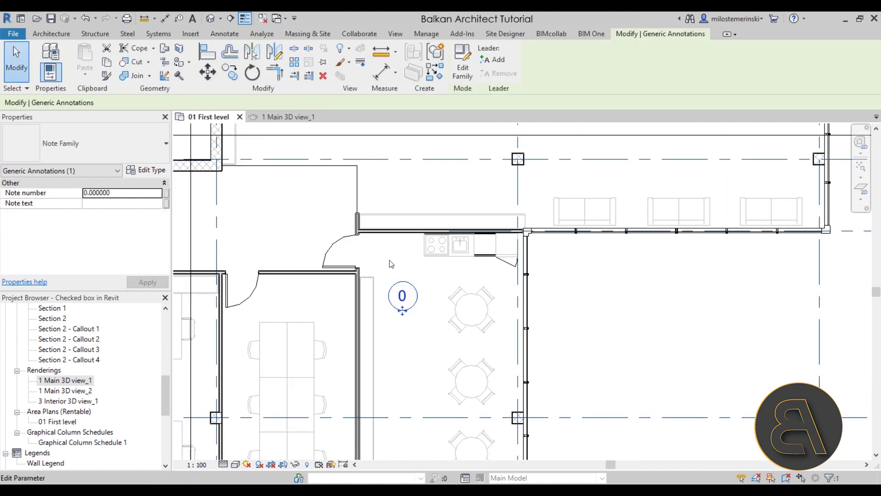
{"action": "left_click", "coordinate": [492, 59]}
{"action": "left_click", "coordinate": [492, 60]}
{"action": "mouse_move", "coordinate": [206, 297]}
{"action": "left_mouse_down"}
{"action": "mouse_move", "coordinate": [469, 225]}
{"action": "mouse_move", "coordinate": [469, 253]}
{"action": "mouse_move", "coordinate": [435, 296]}
{"action": "left_mouse_up"}
{"action": "left_click", "coordinate": [469, 271]}
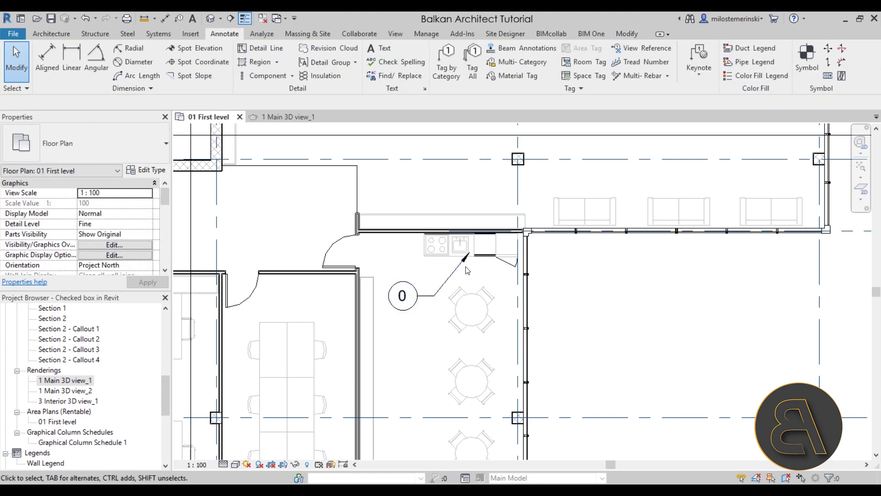
Give the kitchen note the note number 3 and the note text "Needs a bigger kitchen".
{"action": "left_click", "coordinate": [444, 287]}
{"action": "left_click", "coordinate": [126, 193]}
{"action": "type", "text": "3"}
{"action": "left_click", "coordinate": [126, 203]}
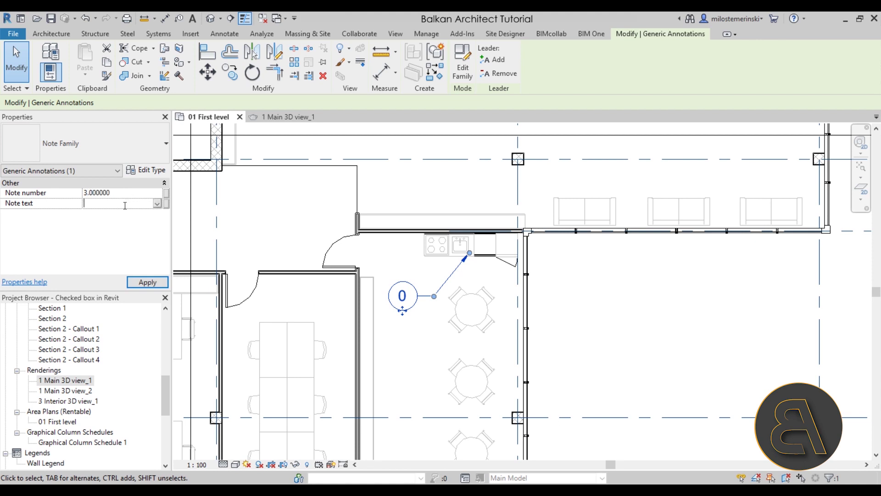
{"action": "type", "text": "Need"}
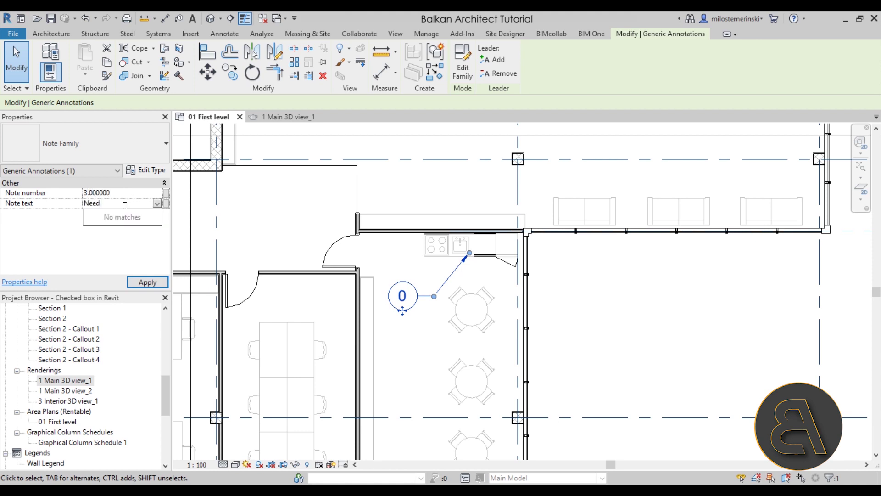
{"action": "type", "text": "s a bigger kitchen"}
{"action": "key", "text": "Return"}
{"action": "left_click", "coordinate": [456, 378]}
{"action": "middle_click_drag", "start_coordinate": [423, 393], "coordinate": [314, 441]}
{"action": "key", "text": "Escape"}
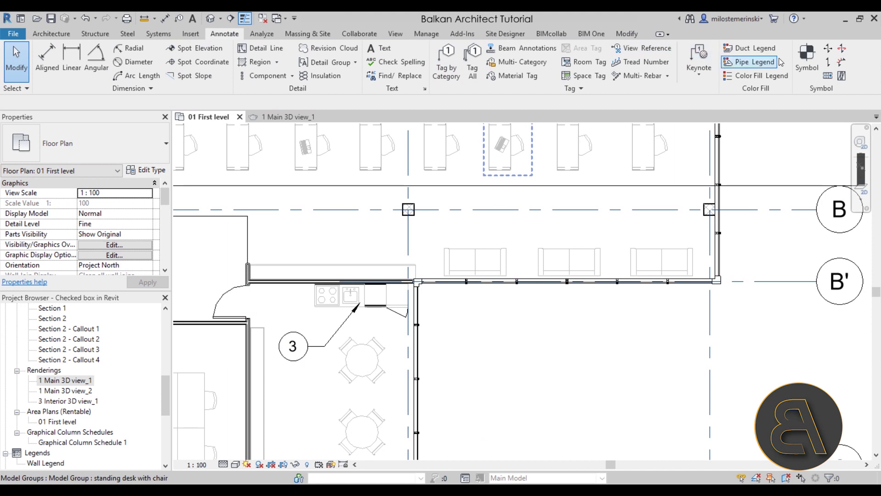
Place a fourth Note Family symbol above the sofas in the open office with a leader pointing at the nearby column.
{"action": "left_click", "coordinate": [807, 57]}
{"action": "scroll", "coordinate": [501, 220], "scroll_direction": "up", "scroll_amount": 4}
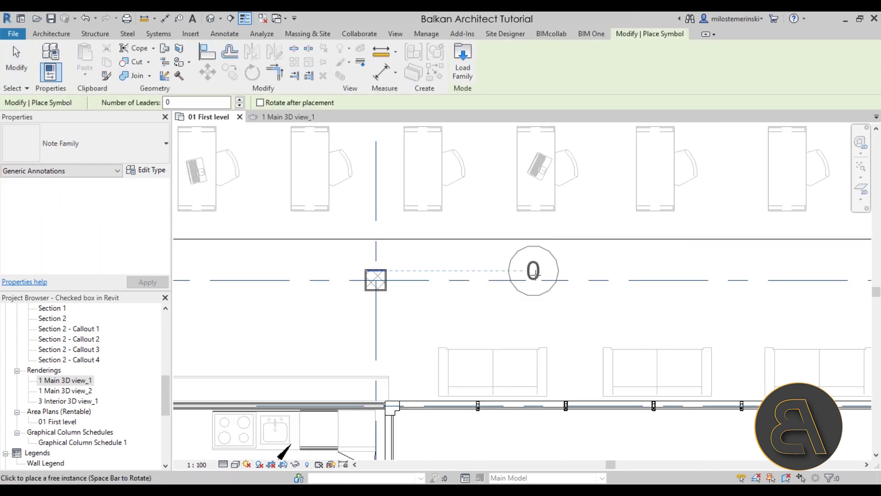
{"action": "left_click", "coordinate": [508, 317]}
{"action": "key", "text": "Escape"}
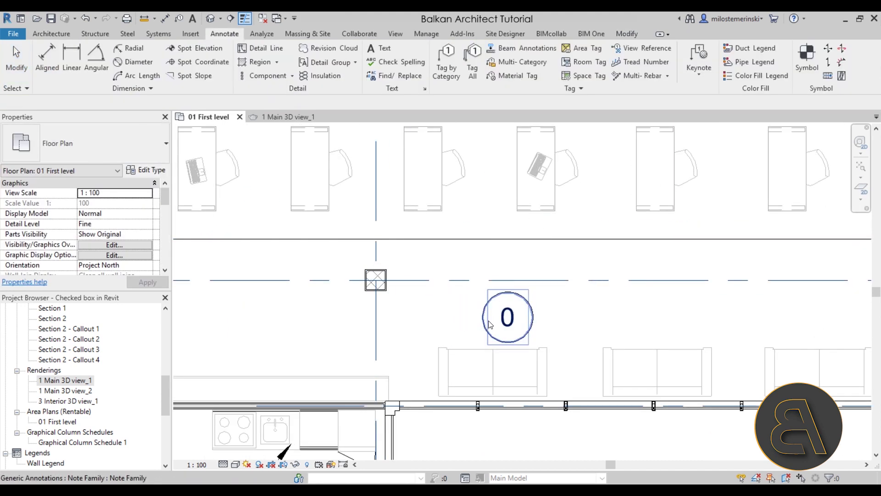
{"action": "left_click", "coordinate": [508, 321]}
{"action": "left_click", "coordinate": [494, 60]}
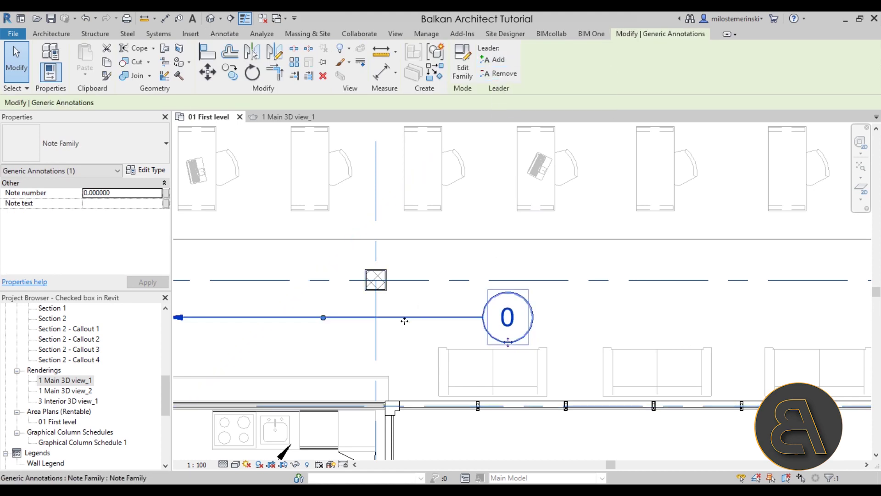
{"action": "middle_click_drag", "start_coordinate": [211, 334], "coordinate": [288, 312]}
{"action": "left_click_drag", "start_coordinate": [241, 296], "coordinate": [455, 257]}
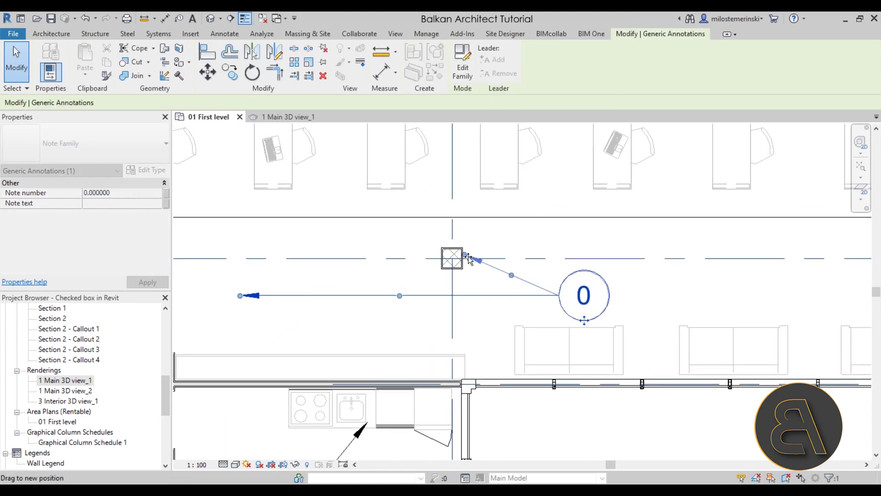
Bend the column note's leader into an elbow and give the note the number 4 and the text "Revisit column dimensions".
{"action": "left_click_drag", "start_coordinate": [506, 276], "coordinate": [491, 297]}
{"action": "left_click", "coordinate": [485, 312]}
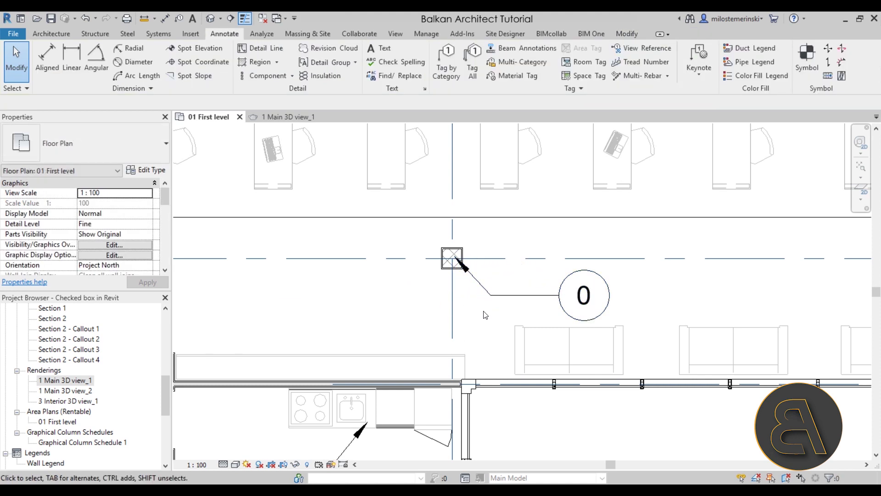
{"action": "left_click", "coordinate": [523, 295]}
{"action": "double_click", "coordinate": [125, 197]}
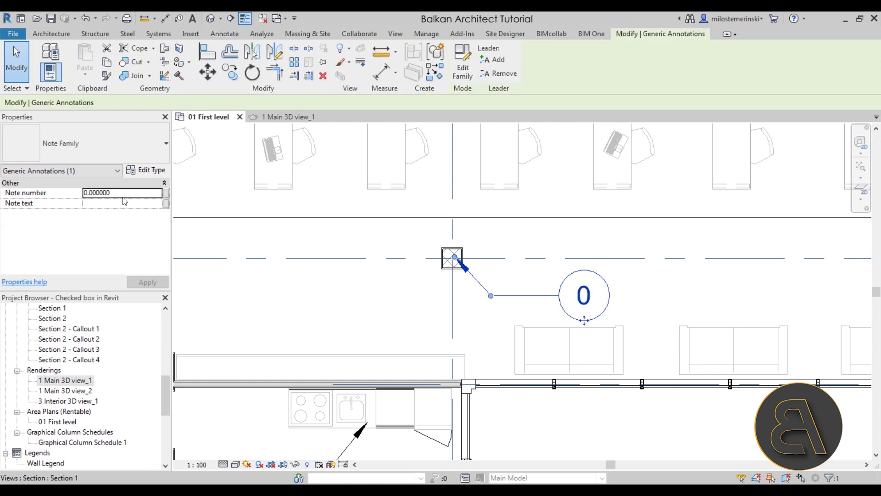
{"action": "type", "text": "4"}
{"action": "key", "text": "Tab"}
{"action": "type", "text": "Revisit"}
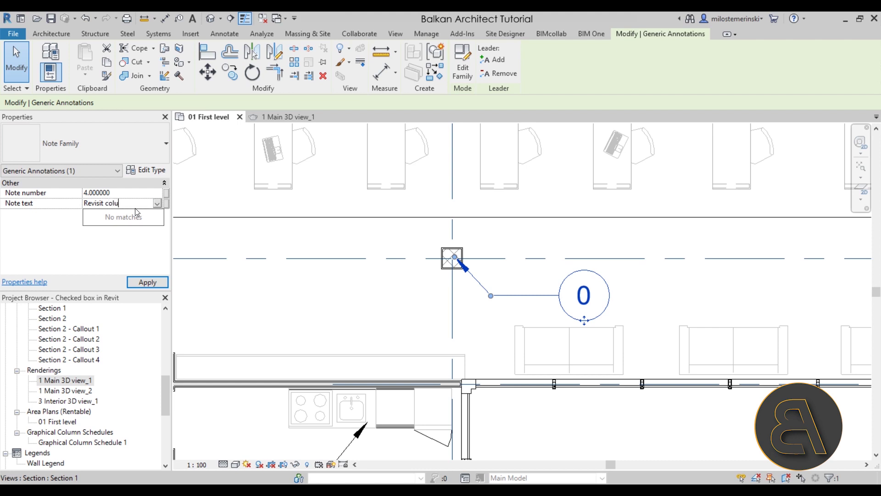
{"action": "type", "text": "column dimensions"}
{"action": "key", "text": "Return"}
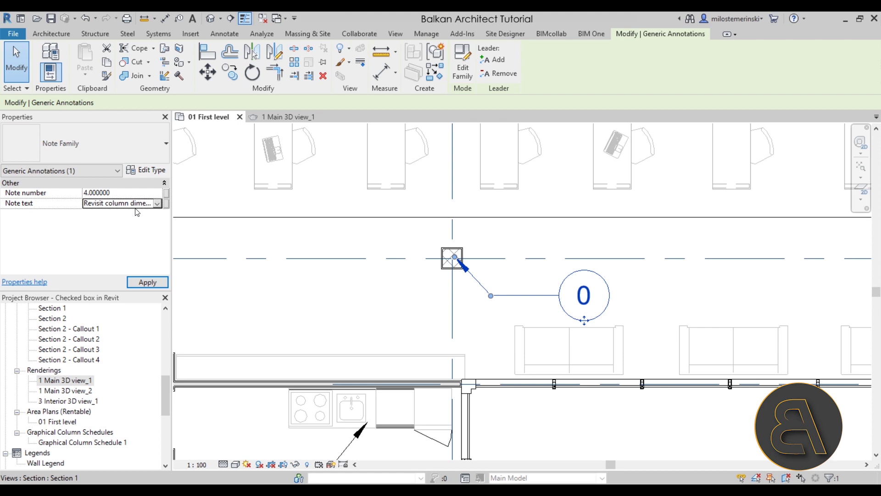
{"action": "left_click", "coordinate": [277, 271]}
Create a new note block for the Note Family and name it "Note Block Checklist".
{"action": "scroll", "coordinate": [478, 305], "scroll_direction": "down", "scroll_amount": 5}
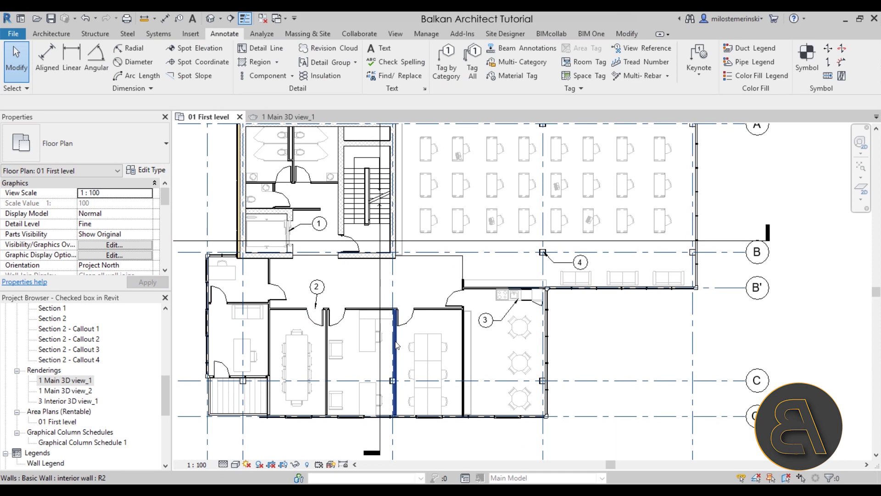
{"action": "scroll", "coordinate": [432, 290], "scroll_direction": "down", "scroll_amount": 3}
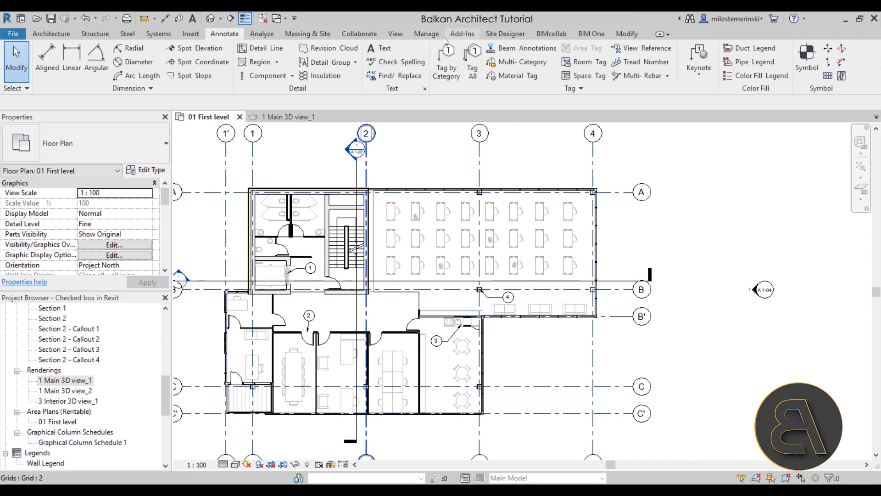
{"action": "left_click", "coordinate": [427, 35]}
{"action": "left_click", "coordinate": [395, 35]}
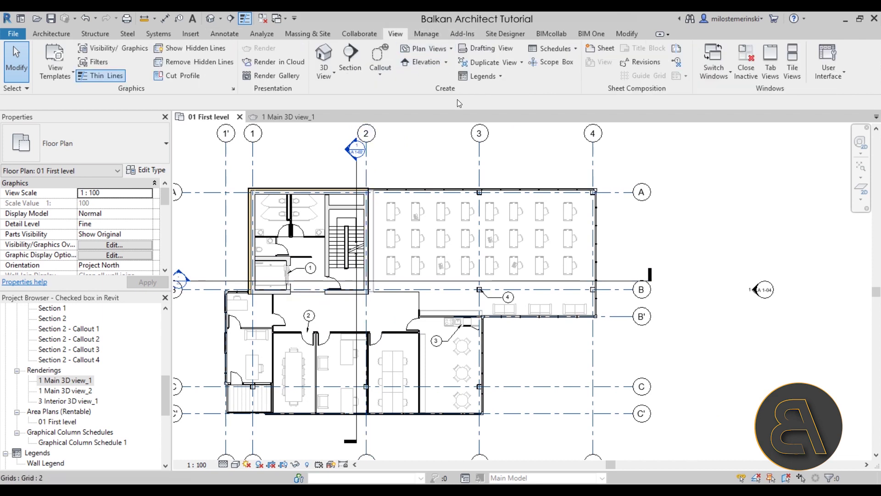
{"action": "left_click", "coordinate": [556, 51]}
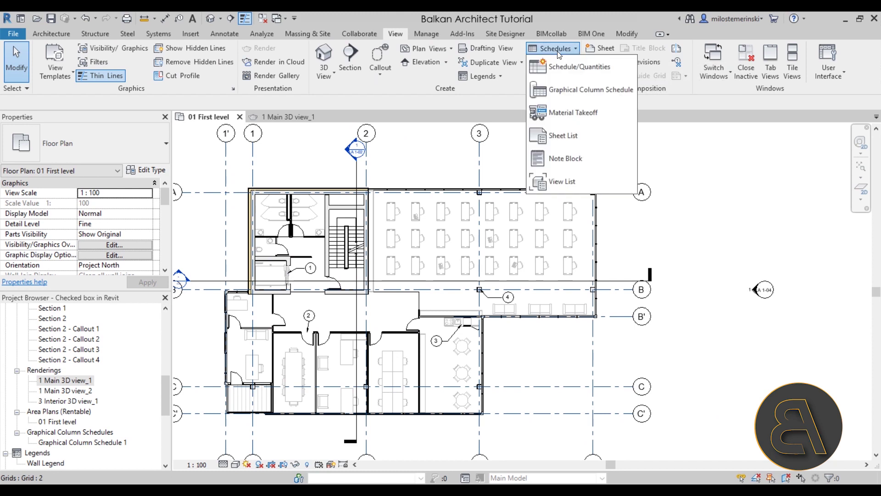
{"action": "left_click", "coordinate": [572, 161]}
{"action": "left_click_drag", "start_coordinate": [568, 174], "coordinate": [280, 174]}
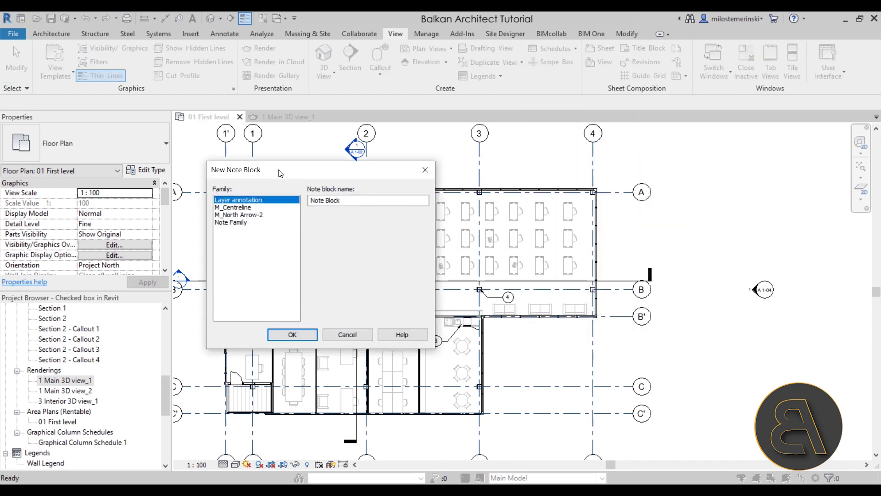
{"action": "left_click", "coordinate": [220, 225]}
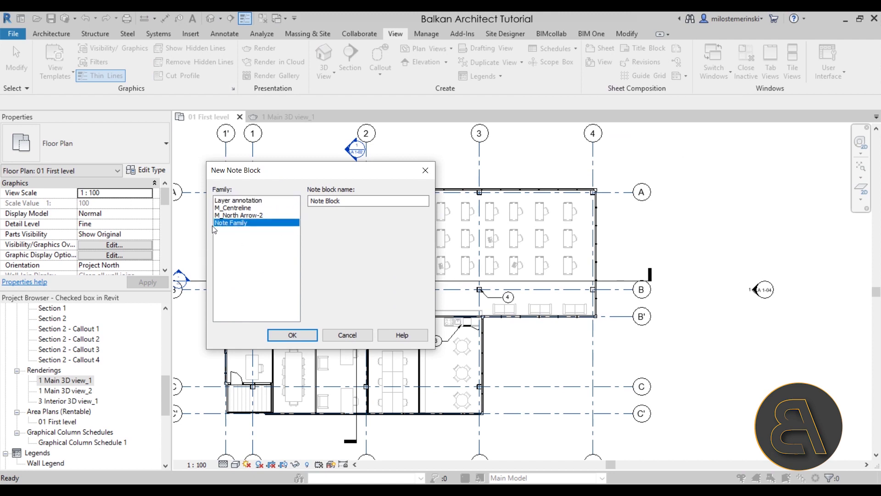
{"action": "left_click", "coordinate": [353, 201]}
{"action": "double_click", "coordinate": [354, 200]}
{"action": "left_click", "coordinate": [353, 200]}
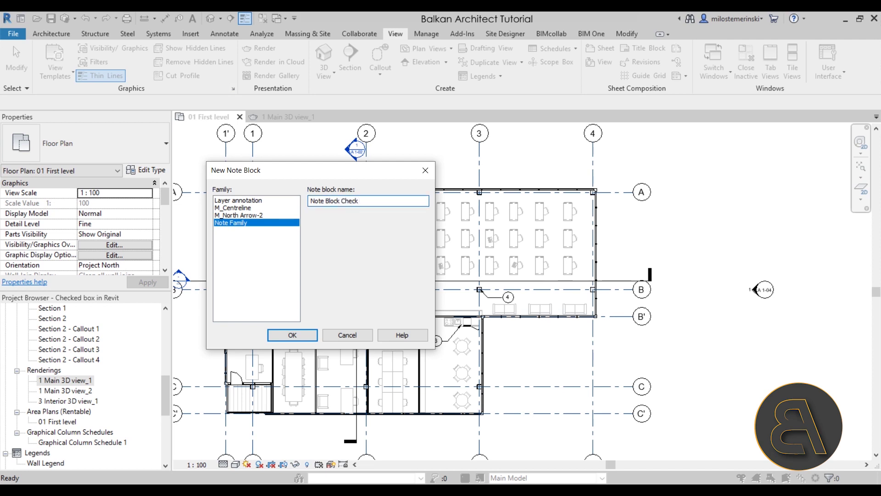
{"action": "type", "text": "Checklist"}
{"action": "key", "text": "Return"}
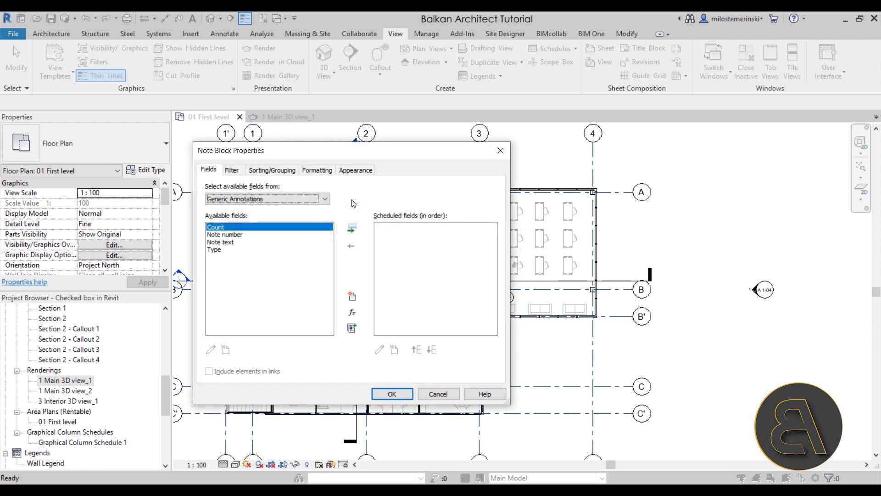
Add the Note number and Note text fields to the note block's scheduled fields.
{"action": "left_click", "coordinate": [225, 235]}
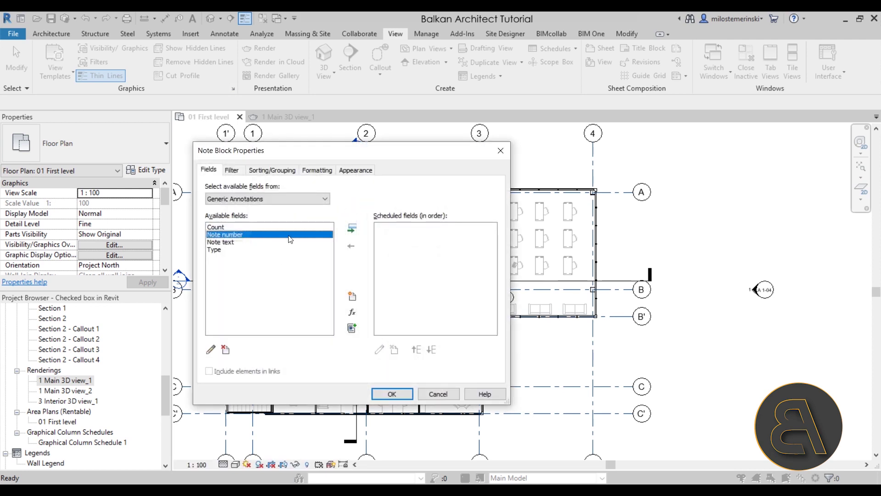
{"action": "left_click", "coordinate": [354, 230]}
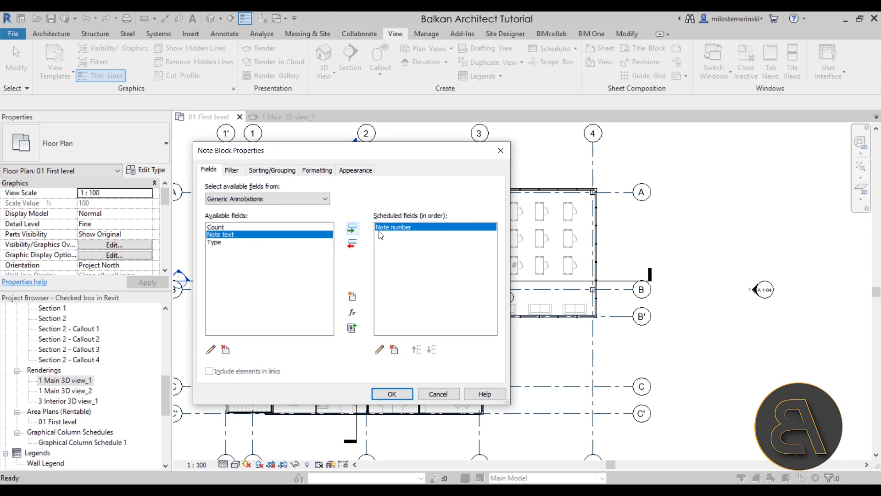
{"action": "left_click", "coordinate": [352, 230]}
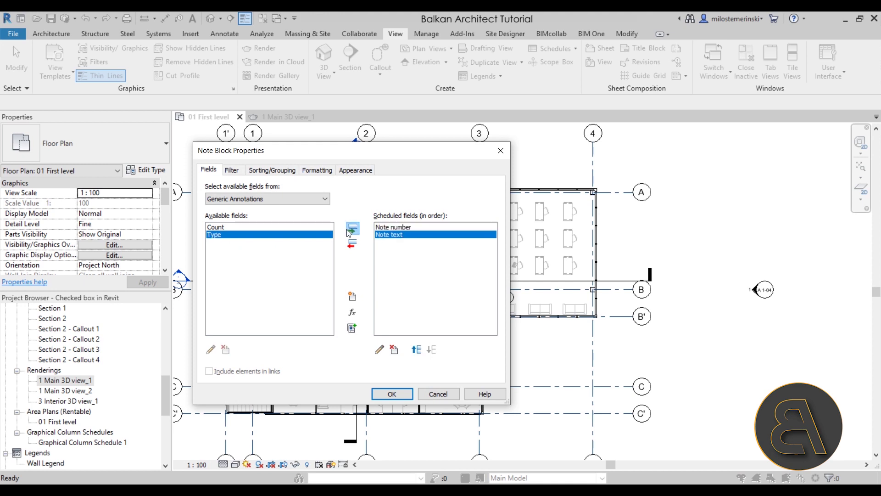
Add a new instance parameter named "Checked y/n" to the note block, with the Common discipline and the Yes/No type.
{"action": "left_click", "coordinate": [353, 298]}
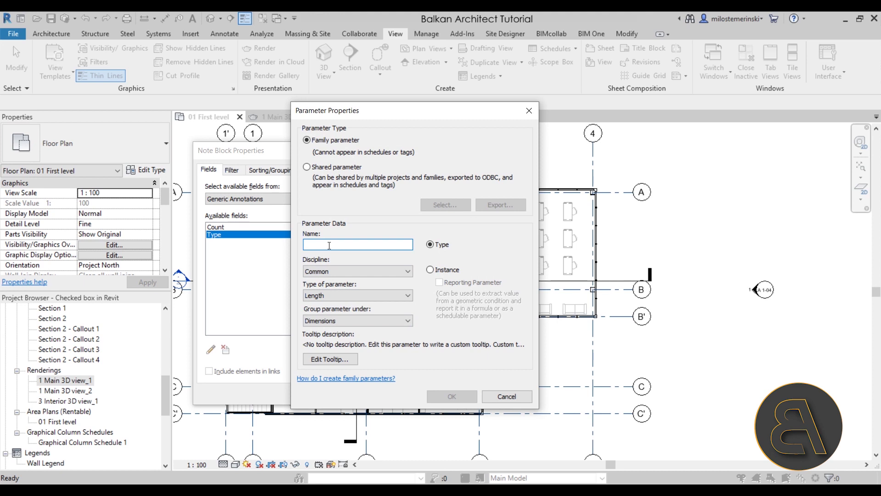
{"action": "type", "text": "Checked y/n"}
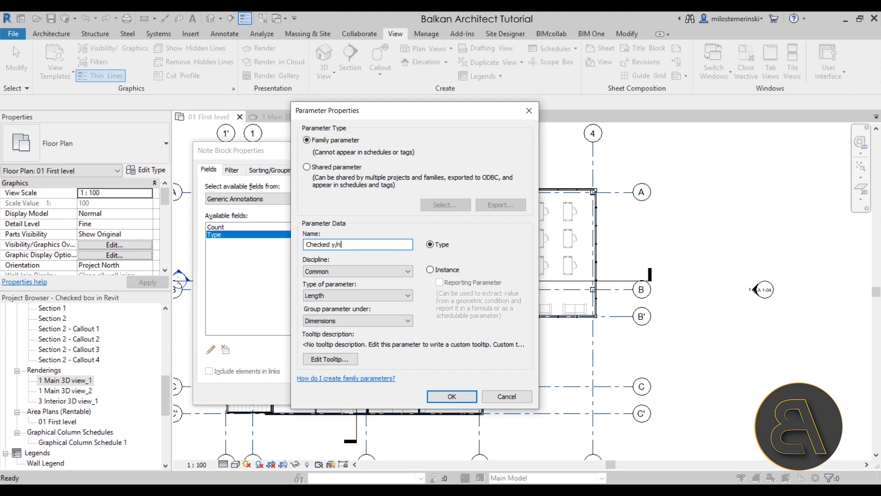
{"action": "left_click", "coordinate": [344, 271]}
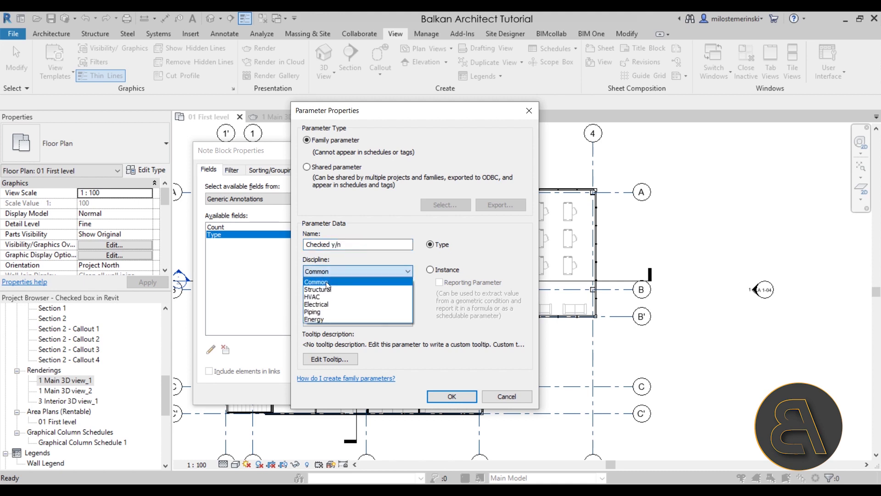
{"action": "left_click", "coordinate": [309, 278]}
{"action": "left_click", "coordinate": [333, 295]}
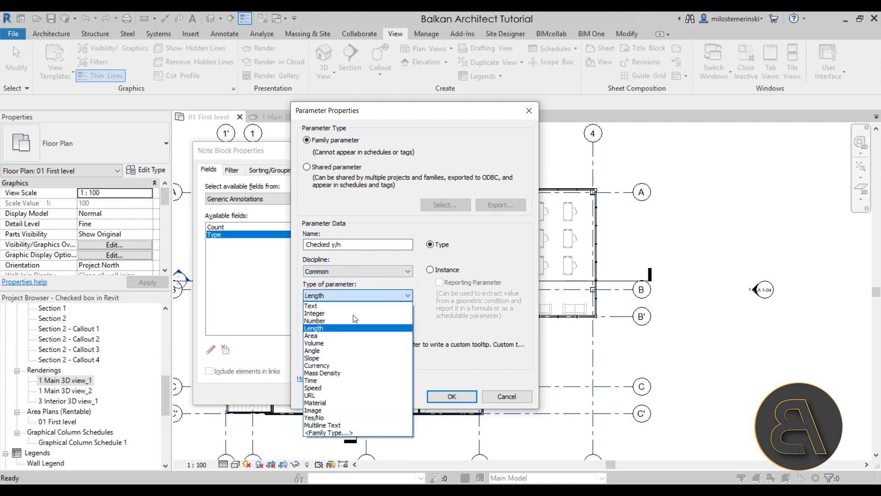
{"action": "left_click", "coordinate": [341, 418]}
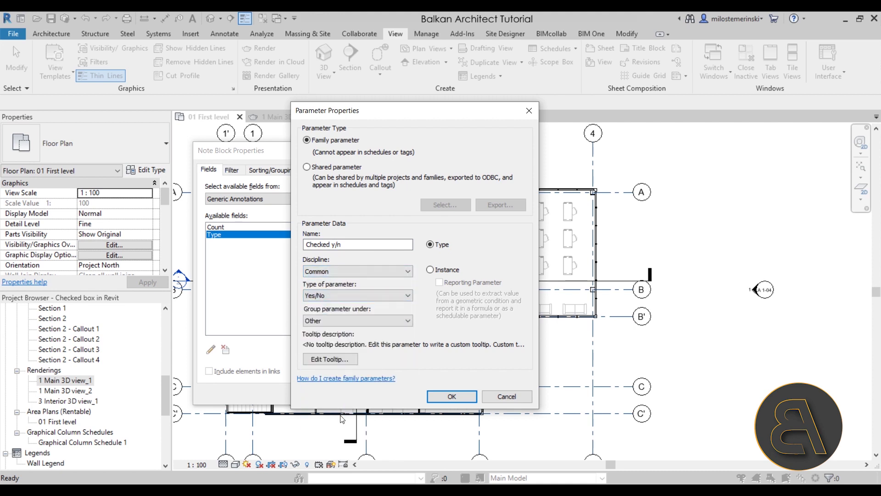
{"action": "left_click", "coordinate": [430, 270]}
{"action": "left_click", "coordinate": [443, 397]}
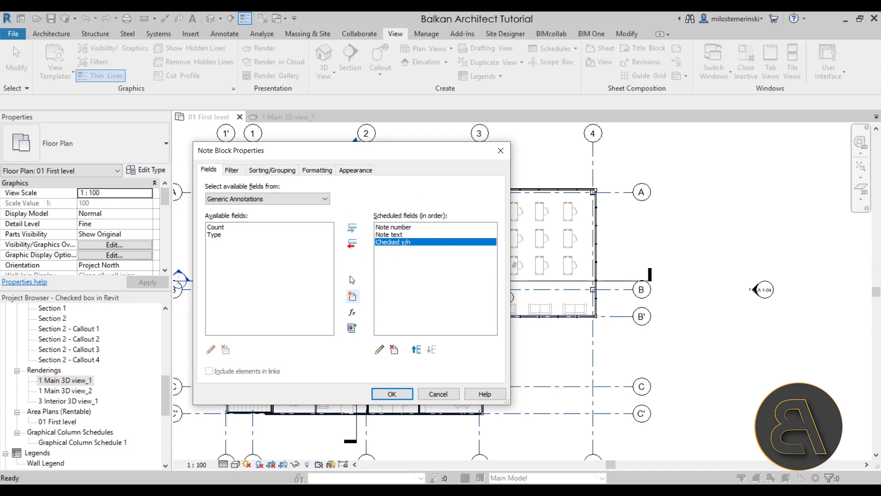
Generate the checklist schedule and widen its Note text column so the full note texts fit.
{"action": "left_click", "coordinate": [391, 394]}
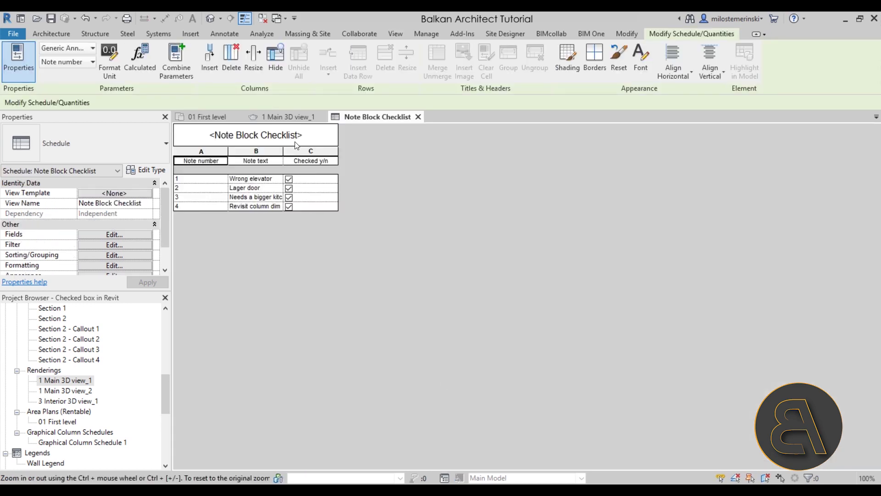
{"action": "left_click_drag", "start_coordinate": [285, 156], "coordinate": [340, 156]}
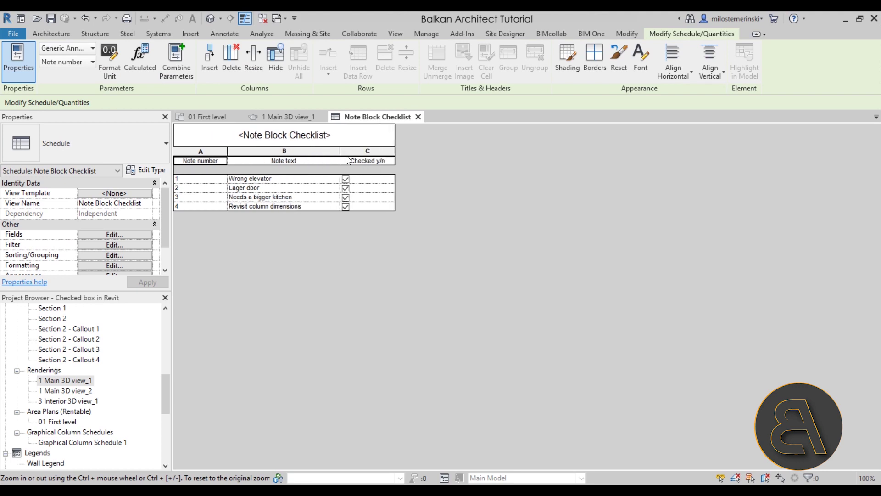
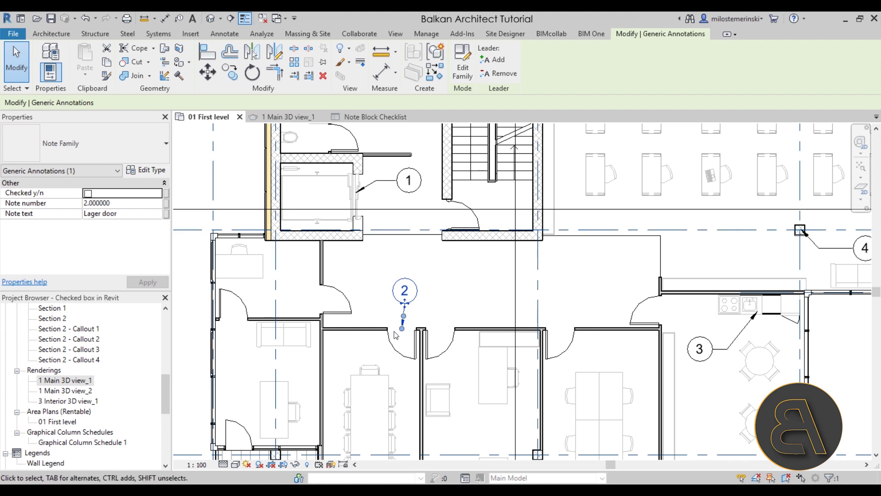
Compare the numbered note symbols on the first level floor plan with their rows in the note block checklist.
{"action": "scroll", "coordinate": [415, 330], "scroll_direction": "up", "scroll_amount": 4}
{"action": "scroll", "coordinate": [415, 330], "scroll_direction": "down", "scroll_amount": 3}
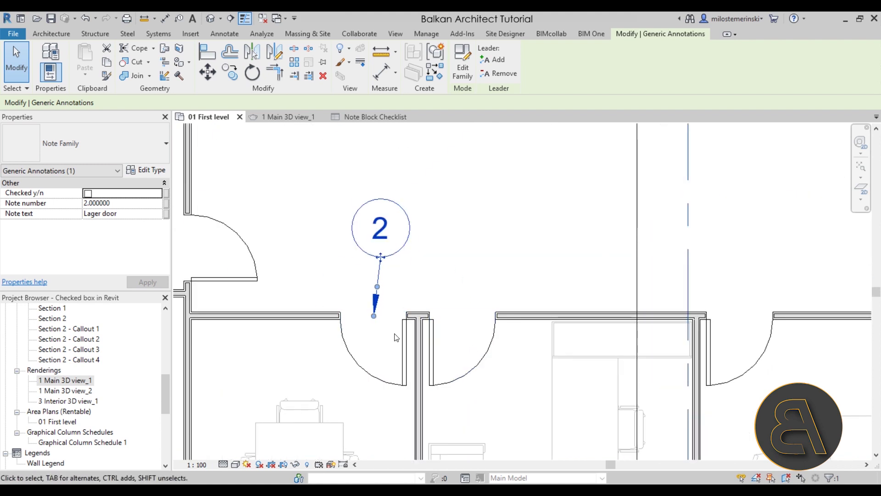
{"action": "scroll", "coordinate": [418, 312], "scroll_direction": "up", "scroll_amount": 1}
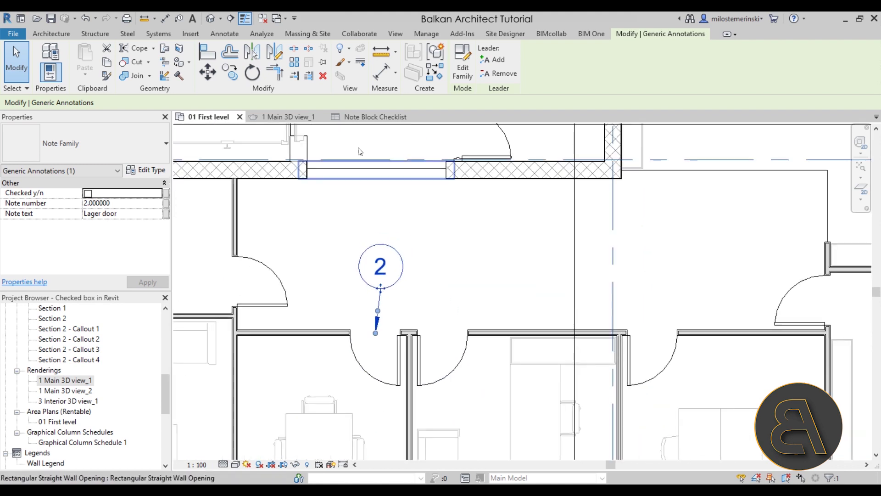
{"action": "left_click", "coordinate": [373, 117]}
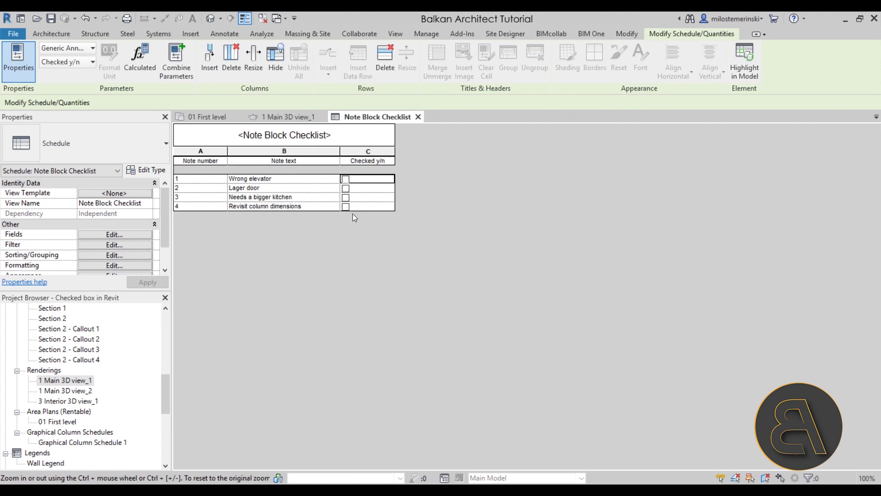
{"action": "left_click", "coordinate": [206, 116]}
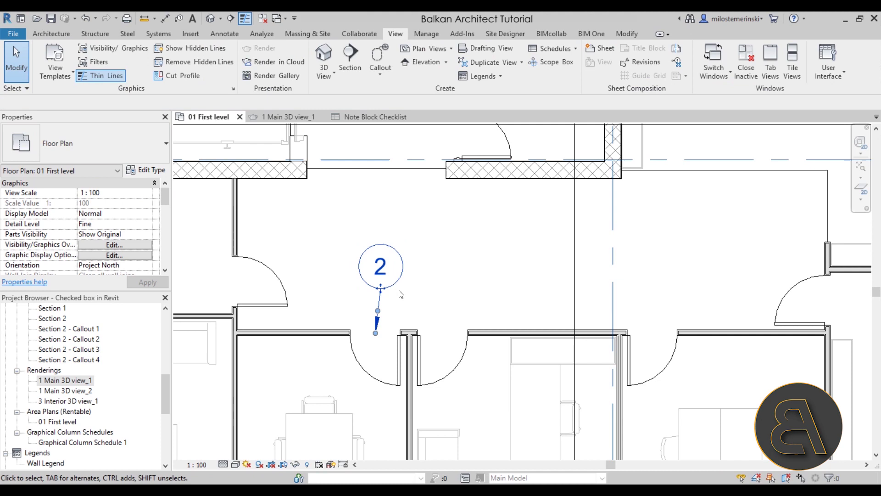
{"action": "scroll", "coordinate": [402, 308], "scroll_direction": "down", "scroll_amount": 3}
{"action": "middle_click_drag", "start_coordinate": [455, 258], "coordinate": [431, 304]}
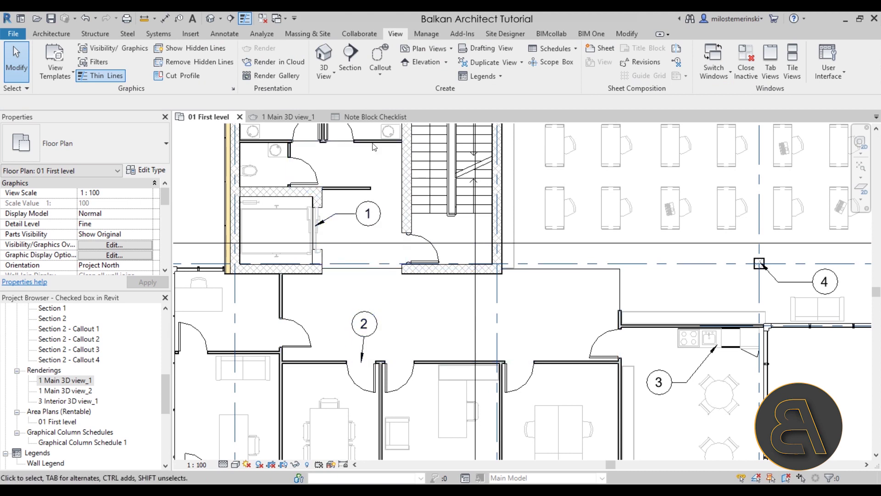
{"action": "left_click", "coordinate": [353, 117]}
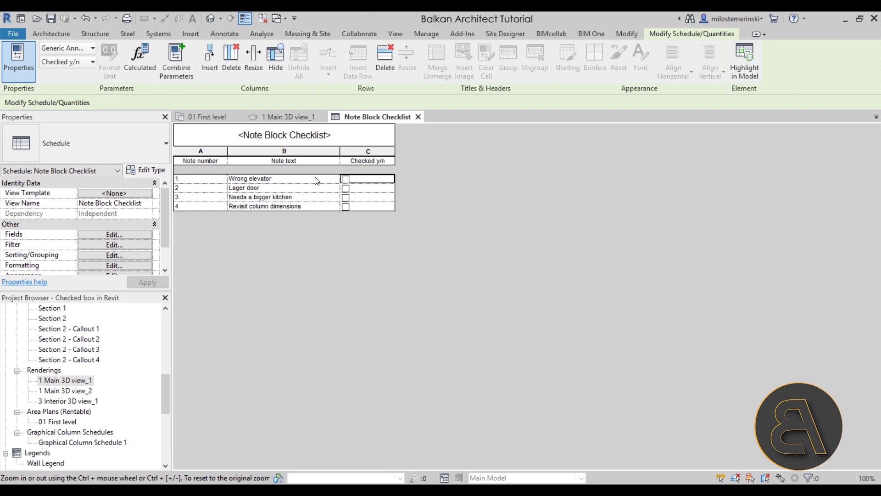
{"action": "left_click", "coordinate": [206, 117]}
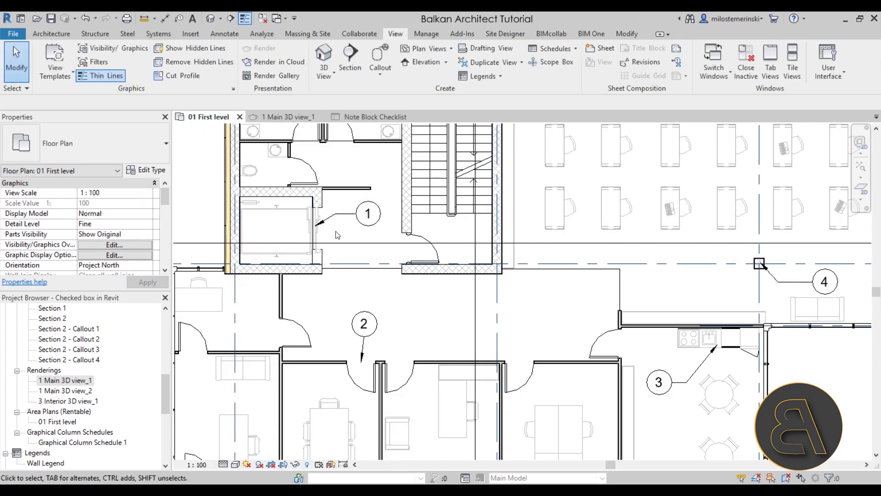
Add a calculated value named "Checked" to the Note Block Checklist fields, using a formula with the Text type.
{"action": "left_click", "coordinate": [373, 117]}
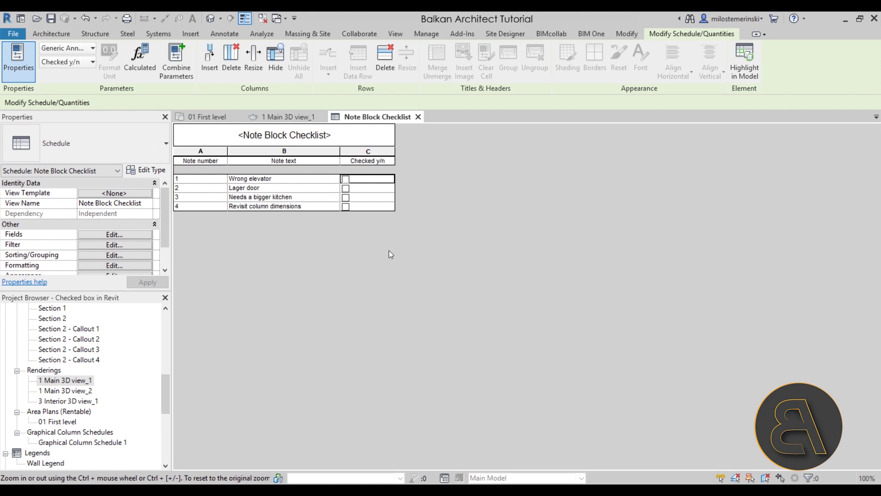
{"action": "left_click", "coordinate": [89, 236]}
{"action": "left_click_drag", "start_coordinate": [350, 158], "coordinate": [367, 156]}
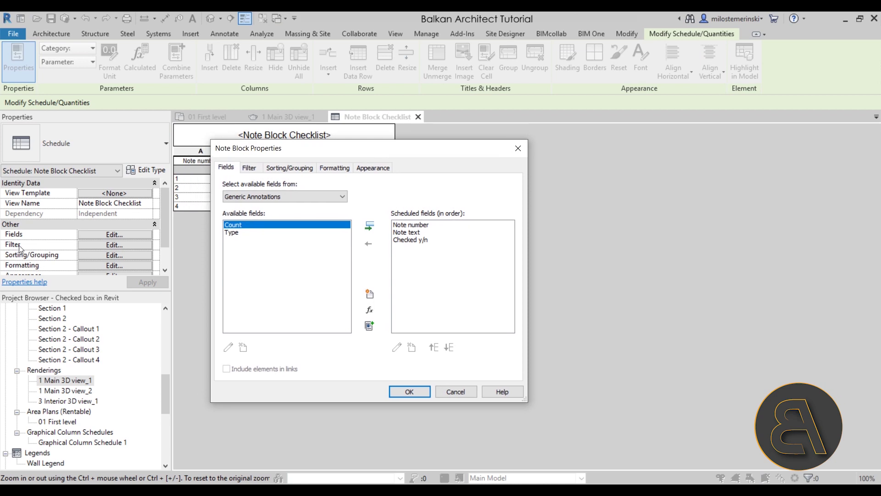
{"action": "left_click", "coordinate": [371, 311]}
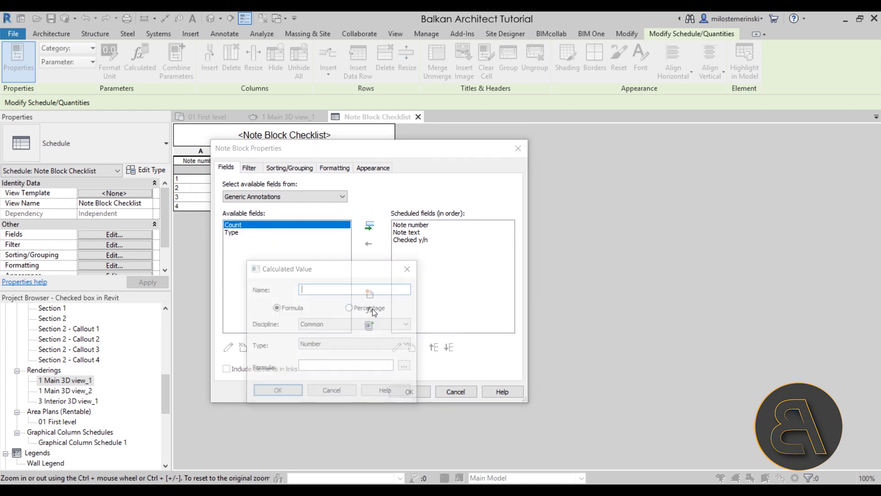
{"action": "left_click_drag", "start_coordinate": [342, 220], "coordinate": [245, 223]}
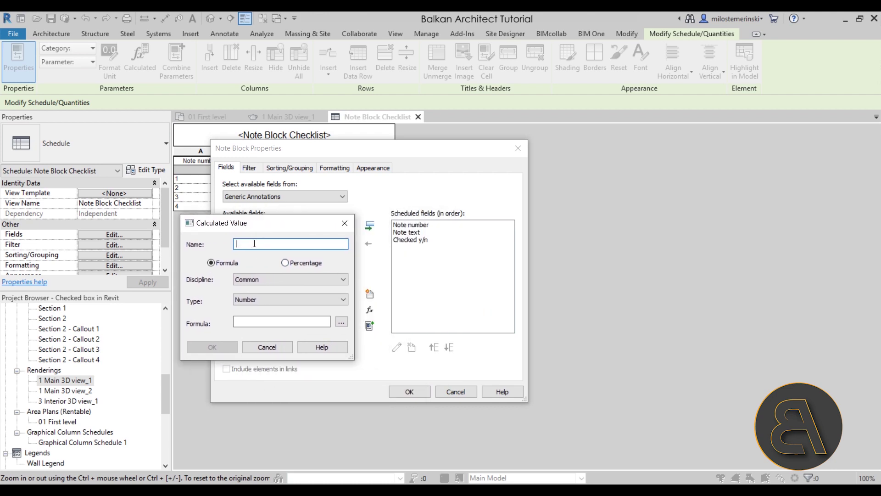
{"action": "type", "text": "Chec"}
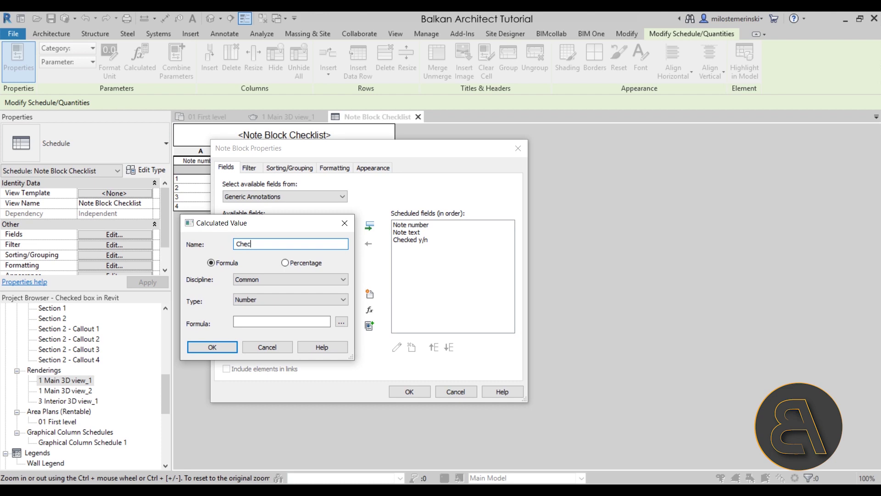
{"action": "type", "text": "ker"}
{"action": "type", "text": "d"}
{"action": "left_click", "coordinate": [241, 302]}
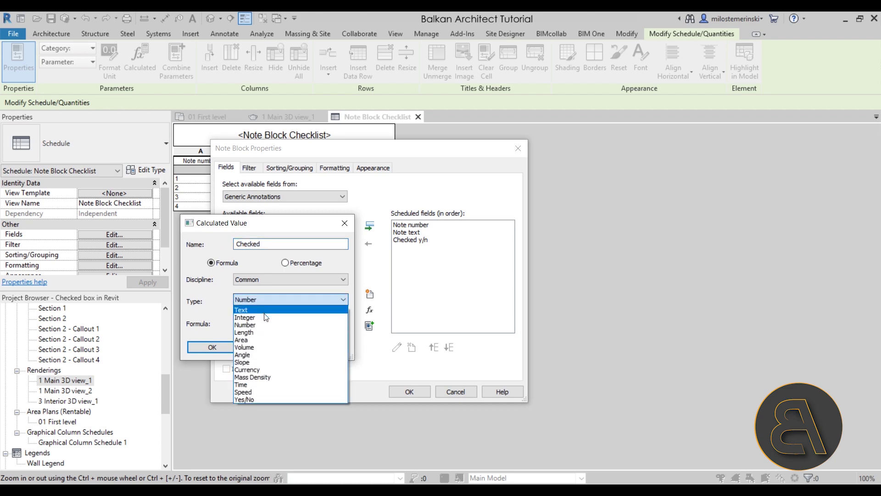
{"action": "left_click", "coordinate": [243, 310]}
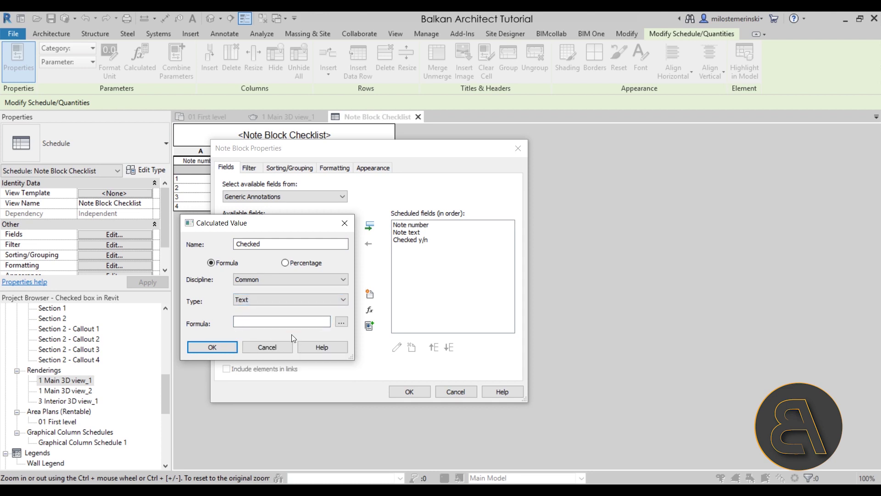
Begin the calculated value's formula with the condition if([Checked y/n],.
{"action": "type", "text": "i"}
{"action": "type", "text": "f("}
{"action": "type", "text": "("}
{"action": "type", "text": "C"}
{"action": "type", "text": "hecked "}
{"action": "type", "text": "y"}
{"action": "type", "text": "/n"}
{"action": "type", "text": "],"}
Complete the formula with a copied ✔ for true and ✗ for false, close the bracket and try to confirm it.
{"action": "key", "text": "alt+Tab"}
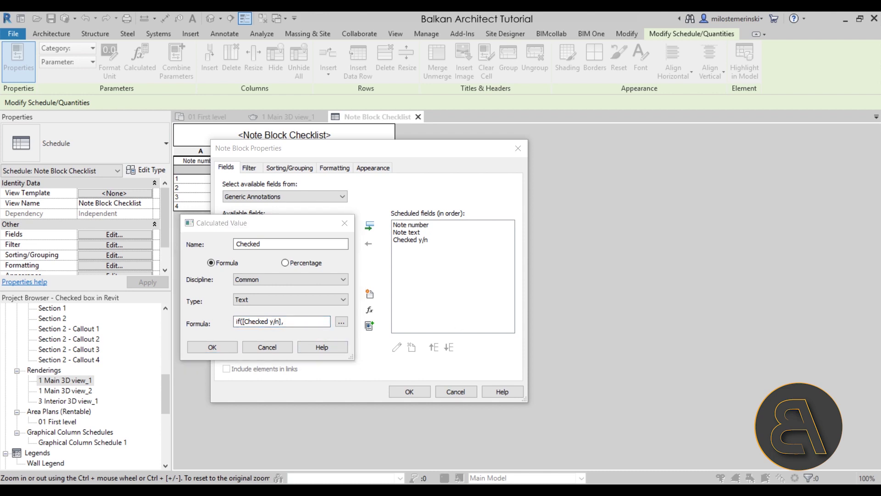
{"action": "left_click", "coordinate": [292, 320]}
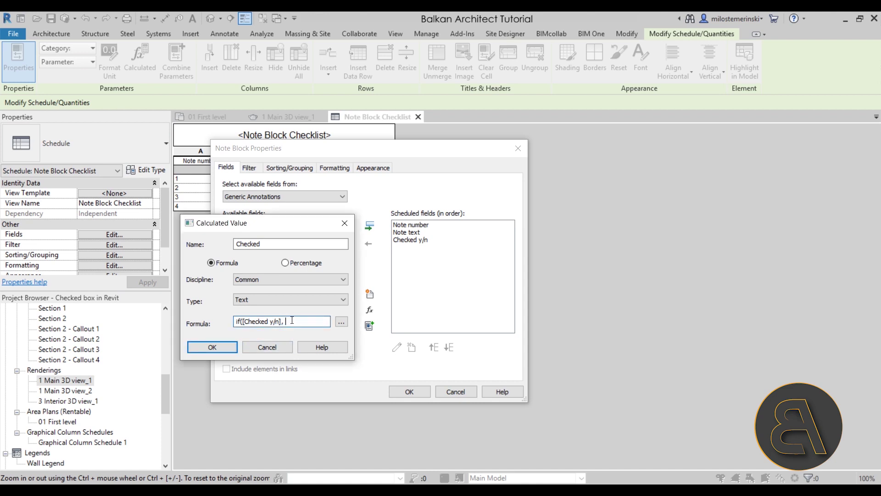
{"action": "type", "text": "✔"}
{"action": "type", "text": ","}
{"action": "key", "text": "alt+Tab"}
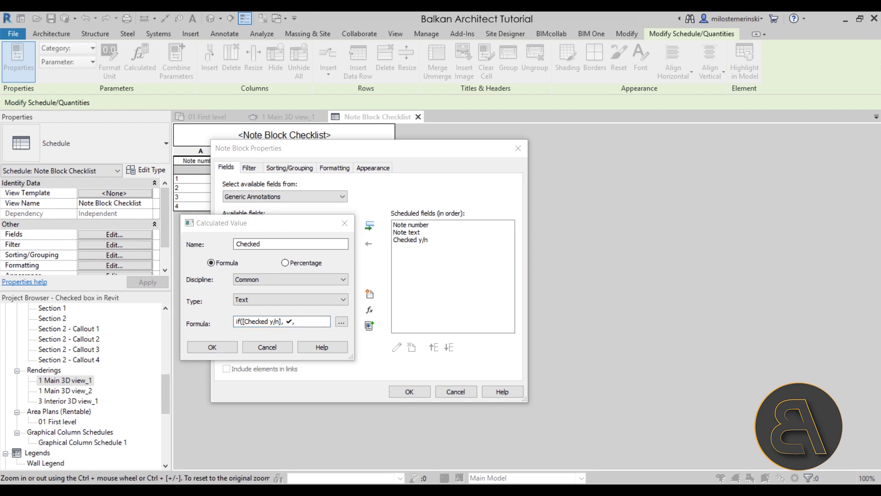
{"action": "left_click", "coordinate": [320, 323]}
{"action": "type", "text": "x"}
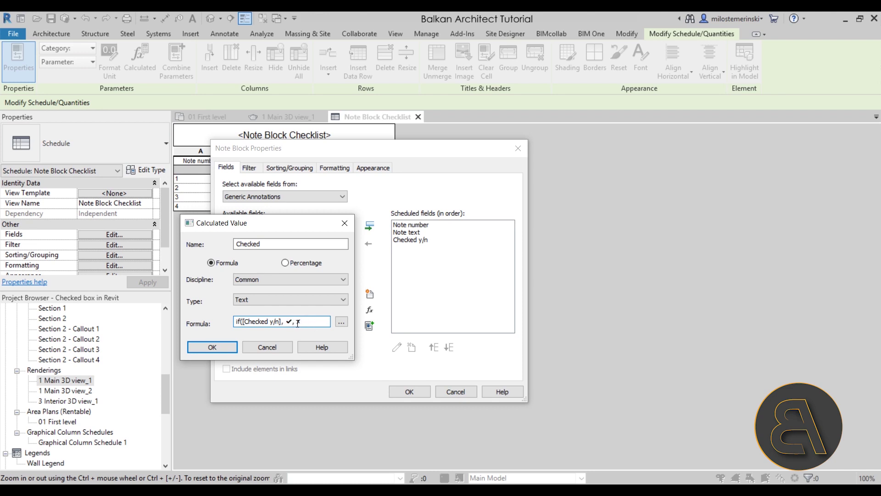
{"action": "type", "text": ")"}
{"action": "left_click", "coordinate": [212, 347]}
{"action": "left_click", "coordinate": [523, 252]}
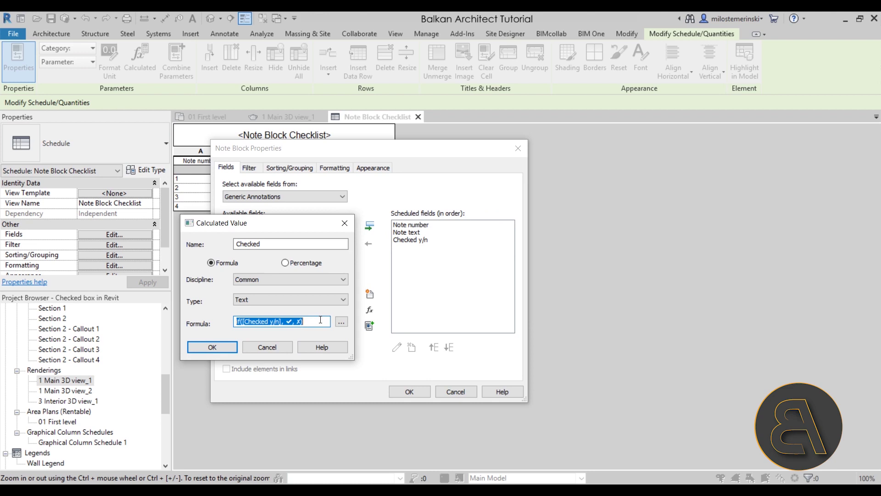
Try to confirm the formula with a thinner ✓ in place of the heavy check mark.
{"action": "left_click", "coordinate": [289, 322]}
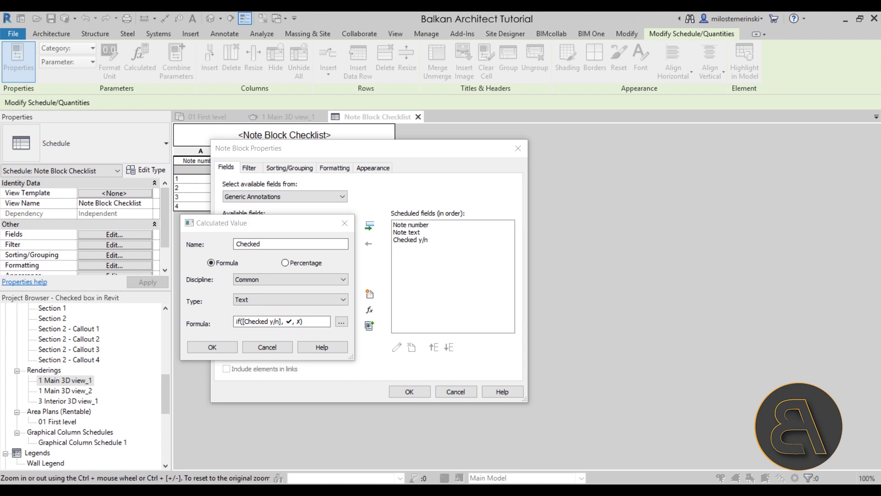
{"action": "double_click", "coordinate": [289, 321]}
{"action": "key", "text": "ctrl+c"}
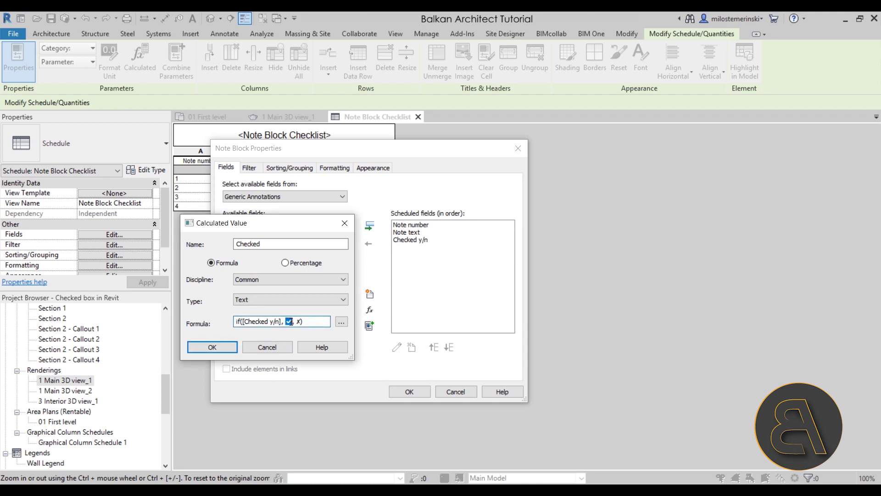
{"action": "left_click", "coordinate": [290, 321]}
{"action": "left_click", "coordinate": [226, 347]}
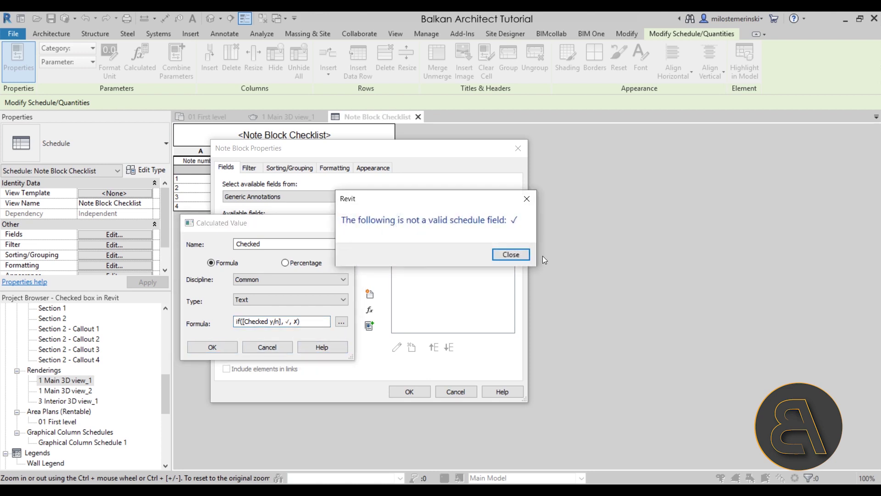
{"action": "left_click", "coordinate": [511, 255]}
Enclose both symbols in the formula in quotation marks, as if([Checked y/n], "✓", "✗"), and confirm the calculated value.
{"action": "left_click", "coordinate": [288, 322]}
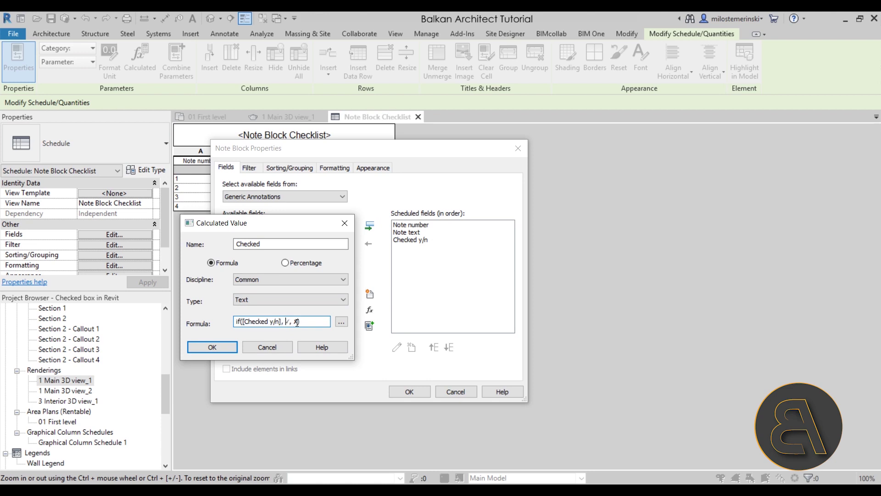
{"action": "type", "text": "\"√"}
{"action": "type", "text": "\", "}
{"action": "type", "text": "\""}
{"action": "key", "text": "Right"}
{"action": "type", "text": "\""}
{"action": "left_click", "coordinate": [212, 347]}
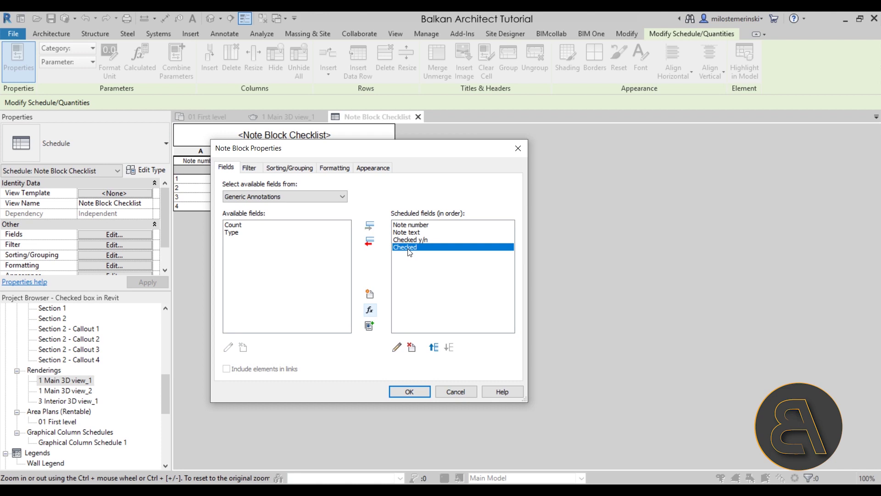
Edit the Checked field's formula to use the heavy "✔" for the true result and apply the note block fields.
{"action": "left_click", "coordinate": [398, 348]}
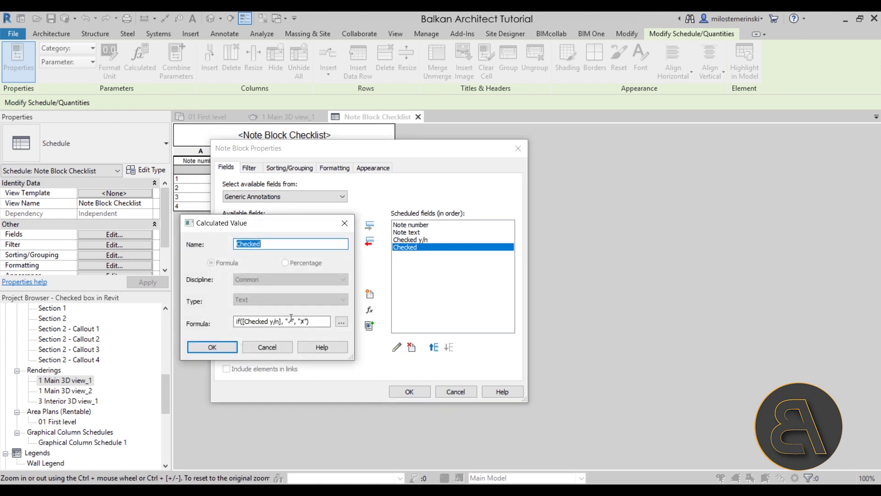
{"action": "left_click", "coordinate": [294, 321]}
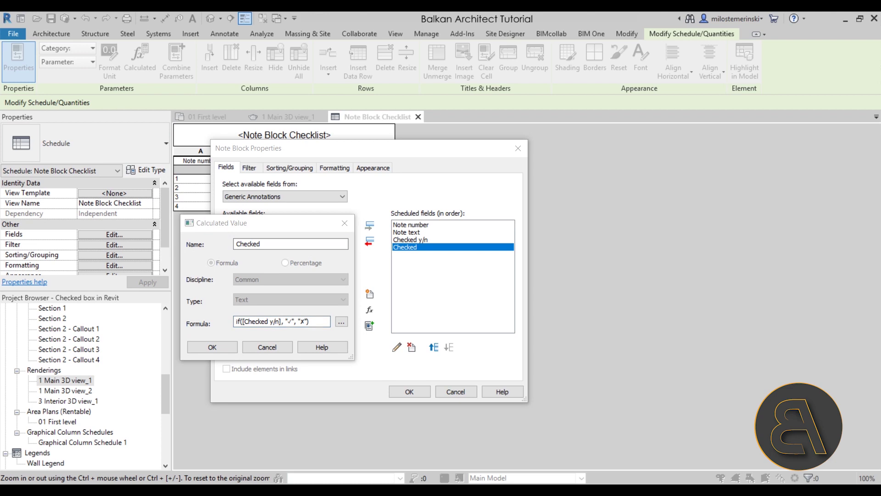
{"action": "double_click", "coordinate": [290, 322]}
{"action": "key", "text": "ctrl+v"}
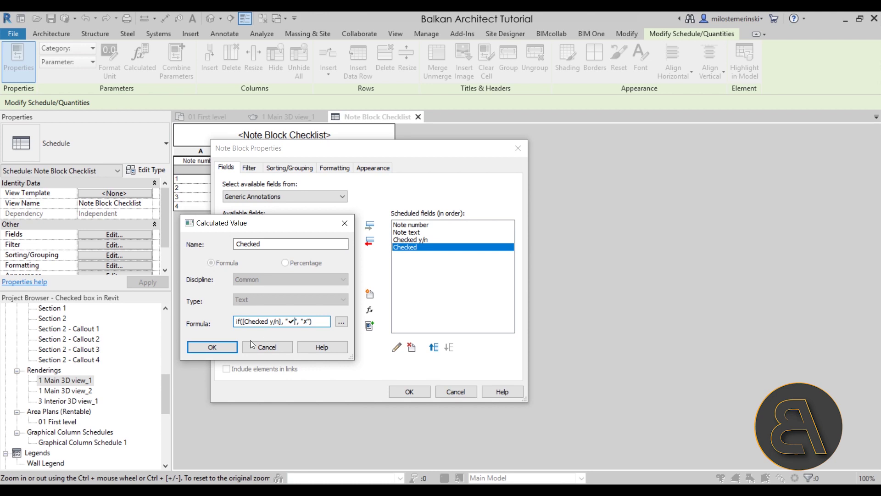
{"action": "left_click", "coordinate": [212, 346]}
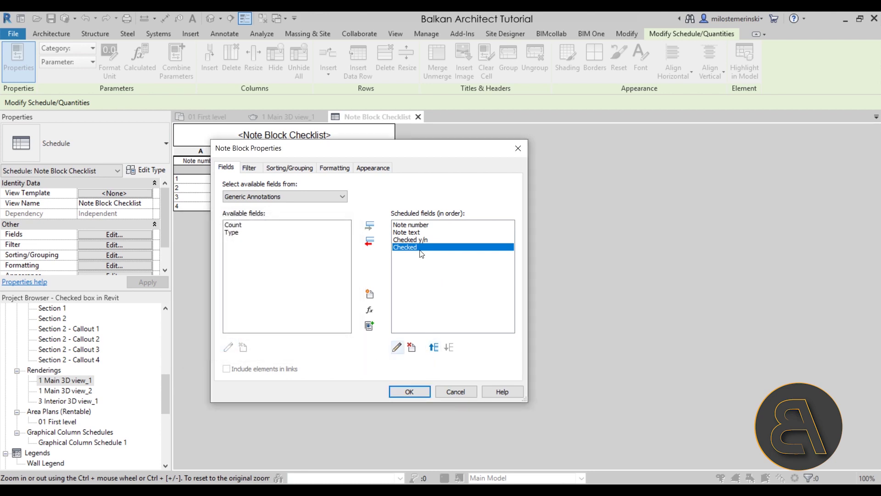
{"action": "left_click", "coordinate": [408, 390]}
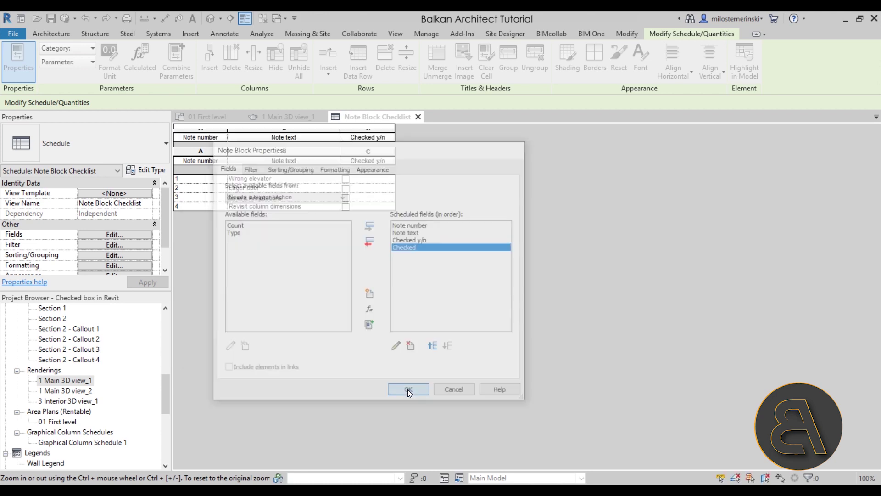
Test the Checked column by ticking and unticking Checked y/n for the "Lager door" note.
{"action": "left_click", "coordinate": [353, 190]}
{"action": "left_click", "coordinate": [345, 188]}
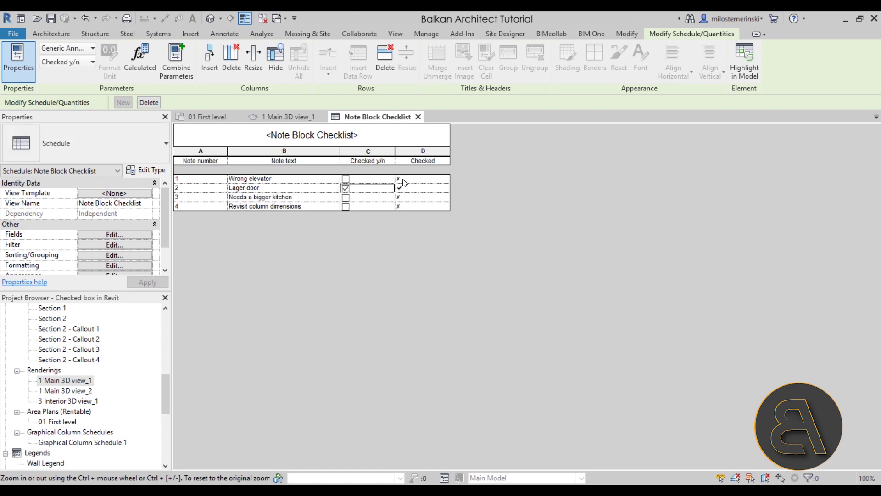
{"action": "left_click", "coordinate": [345, 188]}
Make Checked y/n a hidden field in the schedule's formatting and narrow the Note number column.
{"action": "scroll", "coordinate": [93, 251], "scroll_direction": "down", "scroll_amount": 1}
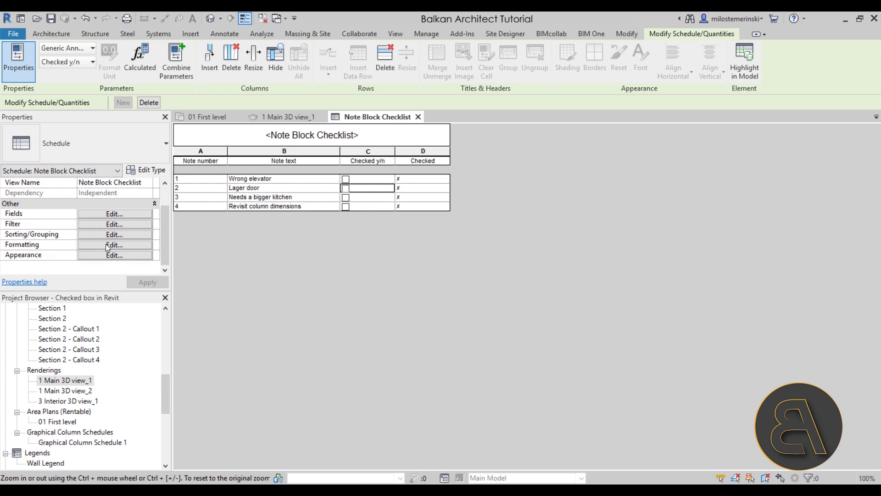
{"action": "left_click", "coordinate": [106, 247]}
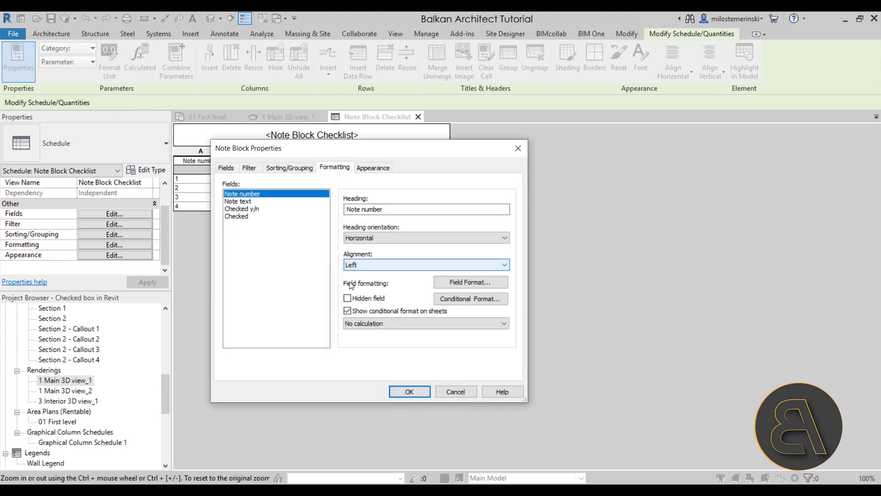
{"action": "left_click", "coordinate": [237, 217]}
{"action": "left_click", "coordinate": [237, 209]}
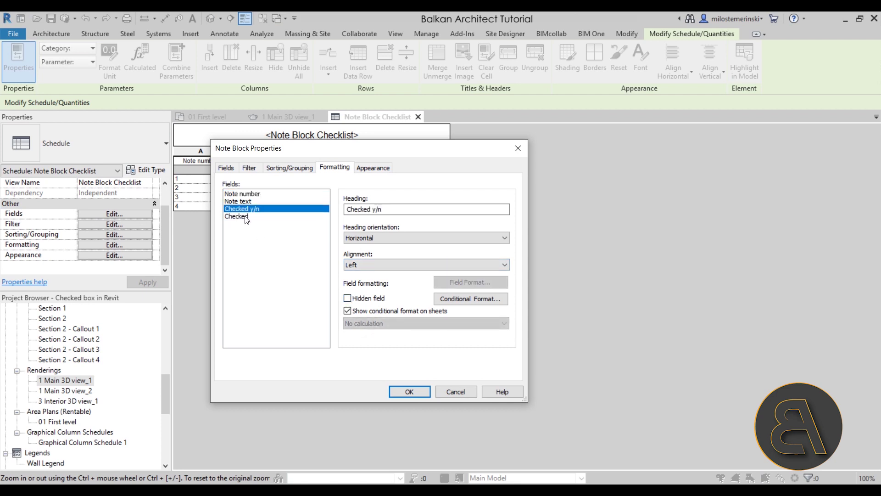
{"action": "left_click", "coordinate": [353, 298]}
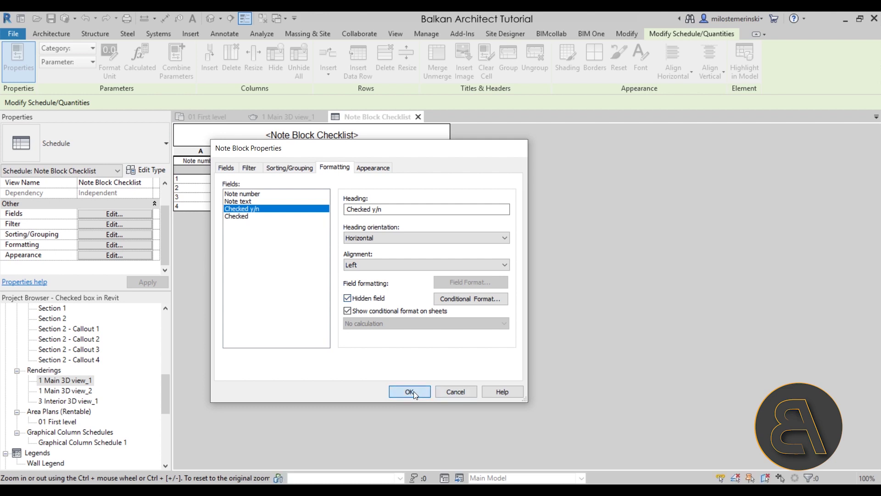
{"action": "left_click", "coordinate": [413, 391]}
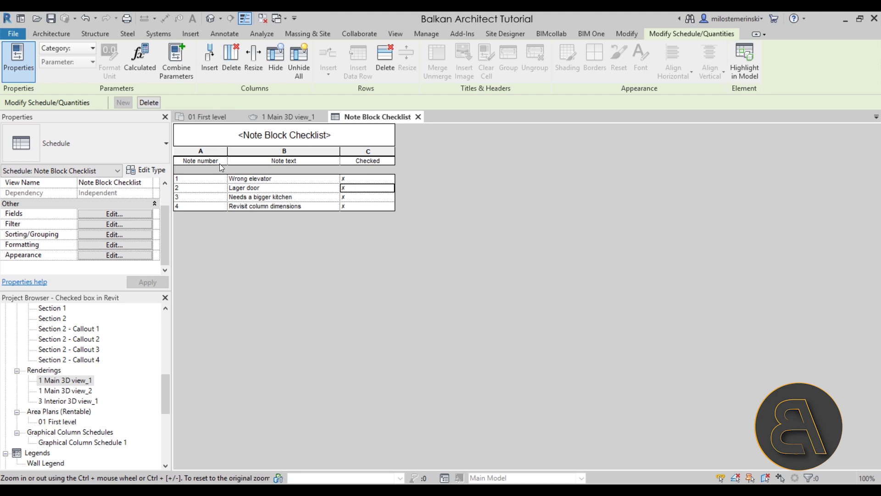
{"action": "left_click_drag", "start_coordinate": [227, 158], "coordinate": [215, 158]}
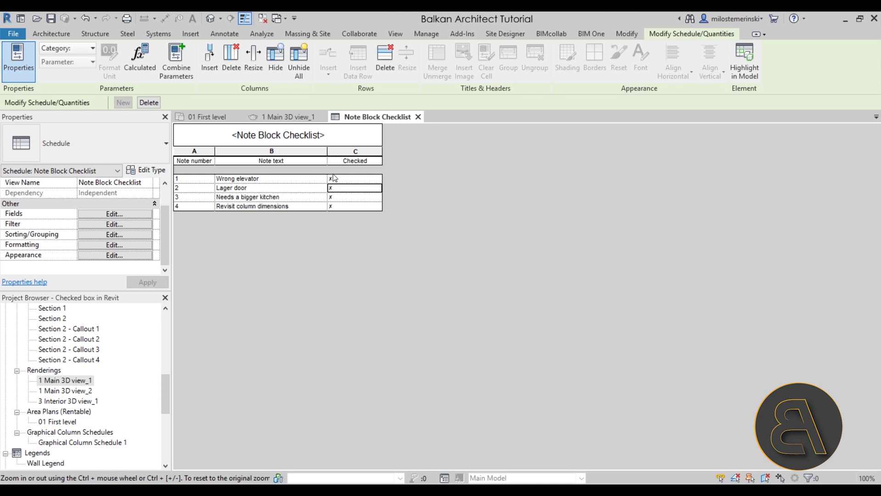
Try to change the door marked by note 2 on the first level plan to M_Door-Passage-Single-Cold_Room 900 x 2000mm.
{"action": "left_click", "coordinate": [208, 117]}
{"action": "scroll", "coordinate": [390, 294], "scroll_direction": "up", "scroll_amount": 5}
{"action": "key", "text": "Escape"}
{"action": "left_click", "coordinate": [329, 336]}
{"action": "scroll", "coordinate": [329, 336], "scroll_direction": "down", "scroll_amount": 2}
{"action": "left_click", "coordinate": [87, 152]}
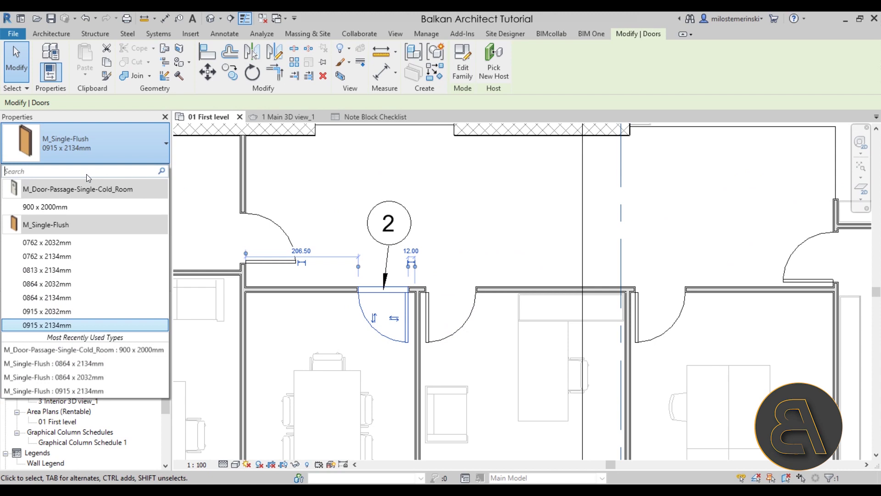
{"action": "left_click", "coordinate": [45, 207]}
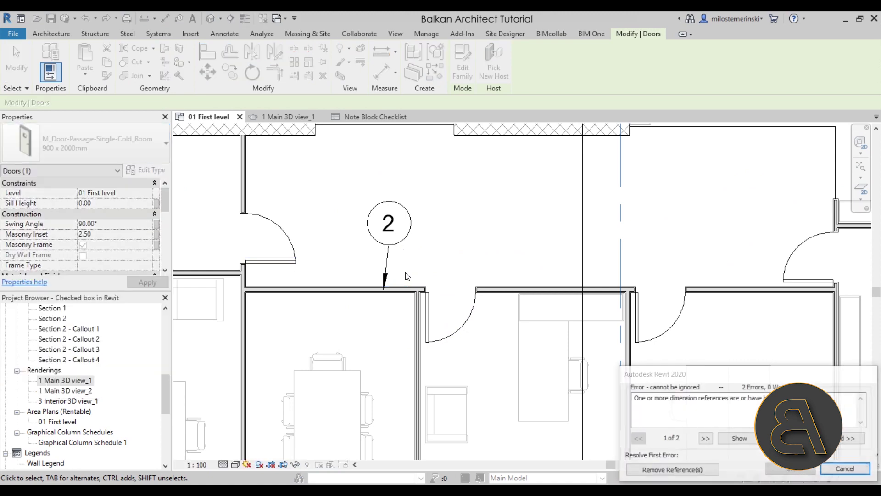
{"action": "left_click", "coordinate": [844, 468]}
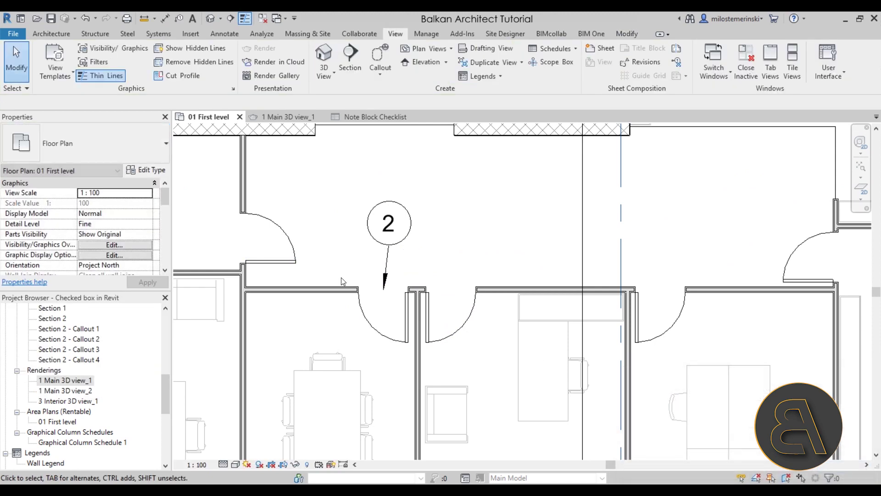
Change the door marked by note 2 to the M_Single-Flush 0915 x 2032mm type.
{"action": "left_click", "coordinate": [398, 321]}
{"action": "left_click", "coordinate": [87, 147]}
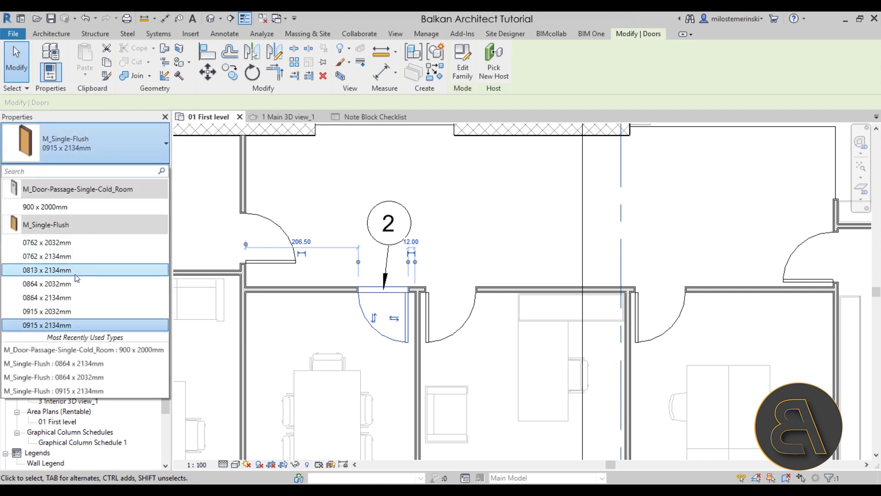
{"action": "left_click", "coordinate": [46, 311]}
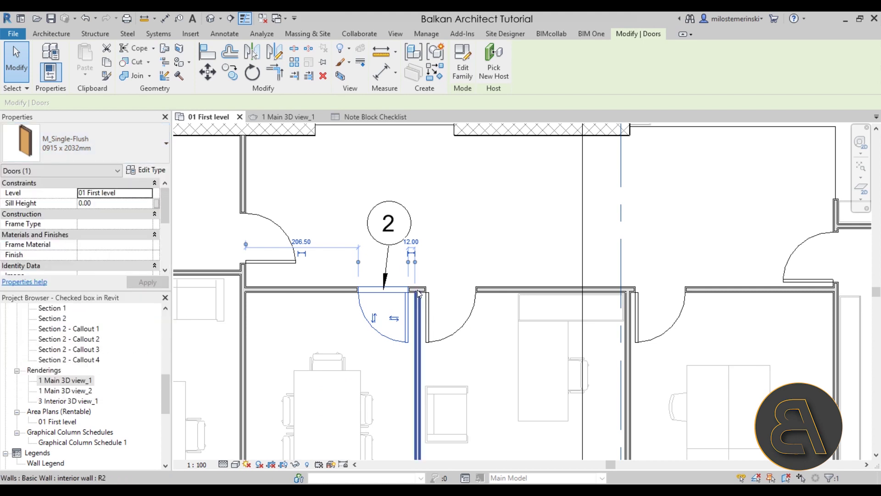
Mark note 2 (Lager door) and note 1 (Wrong elevator) on the first level plan as checked by enabling their Checked y/n parameters.
{"action": "left_click", "coordinate": [392, 257]}
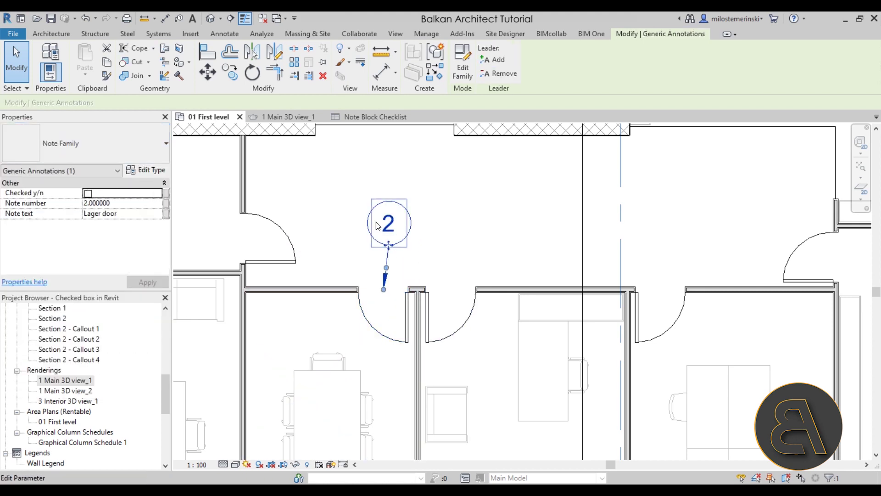
{"action": "left_click", "coordinate": [479, 230]}
{"action": "middle_click_drag", "start_coordinate": [479, 230], "coordinate": [407, 363]}
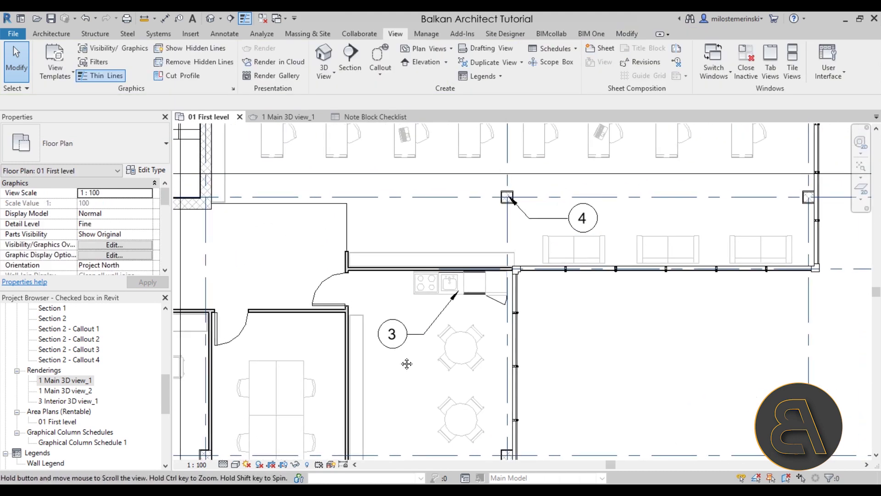
{"action": "scroll", "coordinate": [407, 364], "scroll_direction": "up", "scroll_amount": 2}
{"action": "scroll", "coordinate": [398, 258], "scroll_direction": "down", "scroll_amount": 3}
{"action": "middle_click_drag", "start_coordinate": [198, 183], "coordinate": [493, 321]}
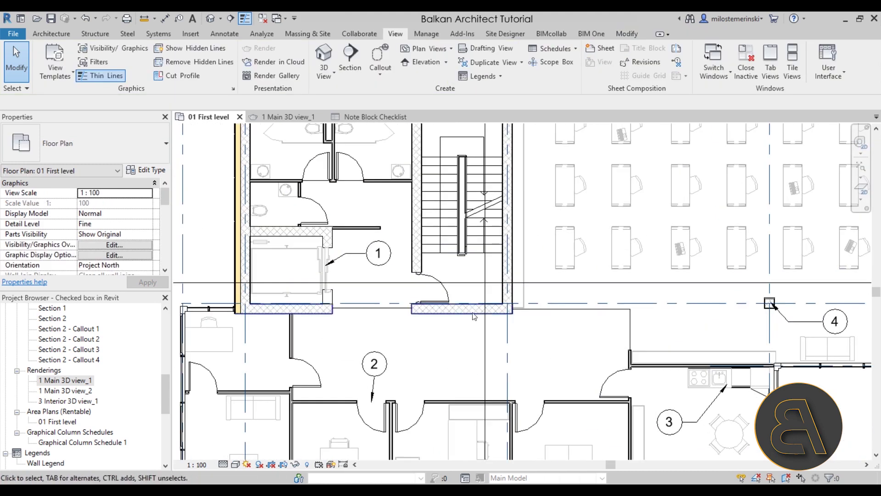
{"action": "left_click", "coordinate": [346, 248]}
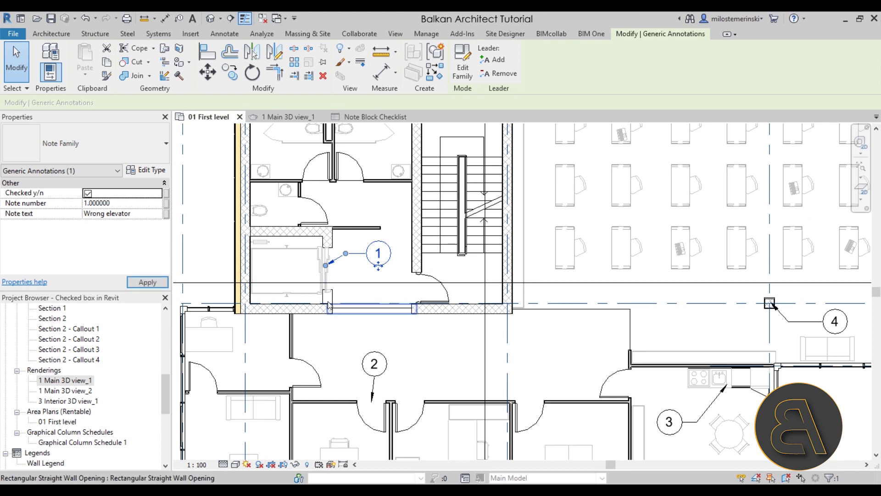
{"action": "key", "text": "Escape"}
{"action": "scroll", "coordinate": [376, 156], "scroll_direction": "down", "scroll_amount": 2}
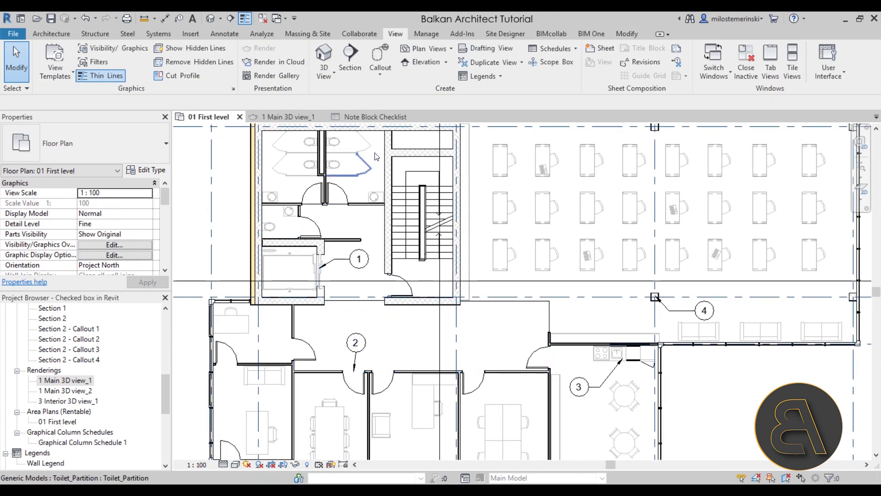
Review the Checked column for all notes in the Note Block Checklist schedule, including the kitchen and column dimension notes.
{"action": "left_click", "coordinate": [376, 116]}
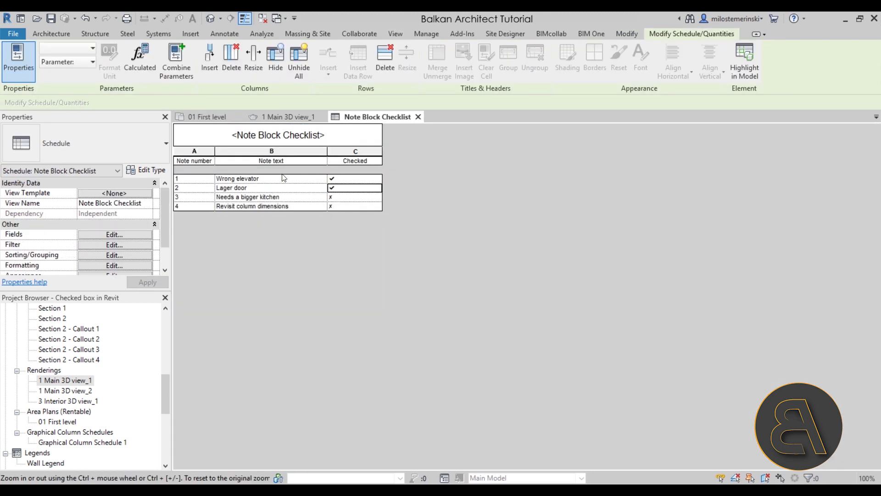
{"action": "left_click", "coordinate": [291, 200]}
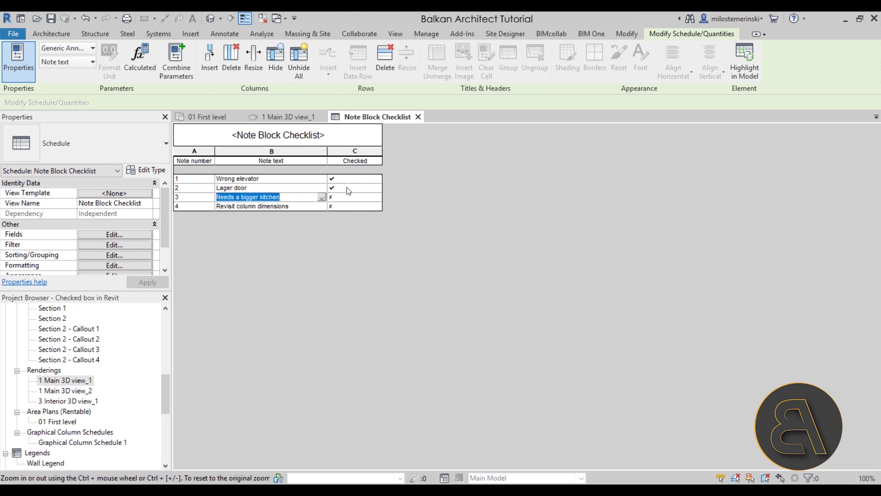
{"action": "left_click", "coordinate": [354, 206]}
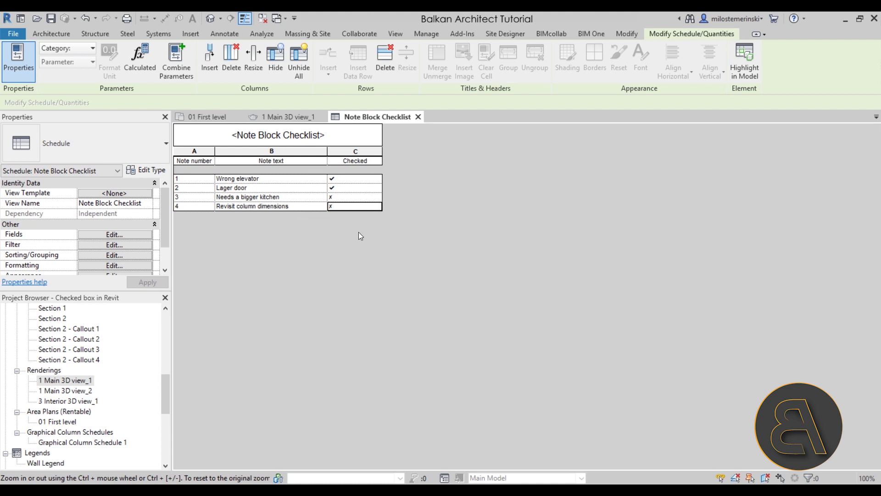
{"action": "key", "text": "Escape"}
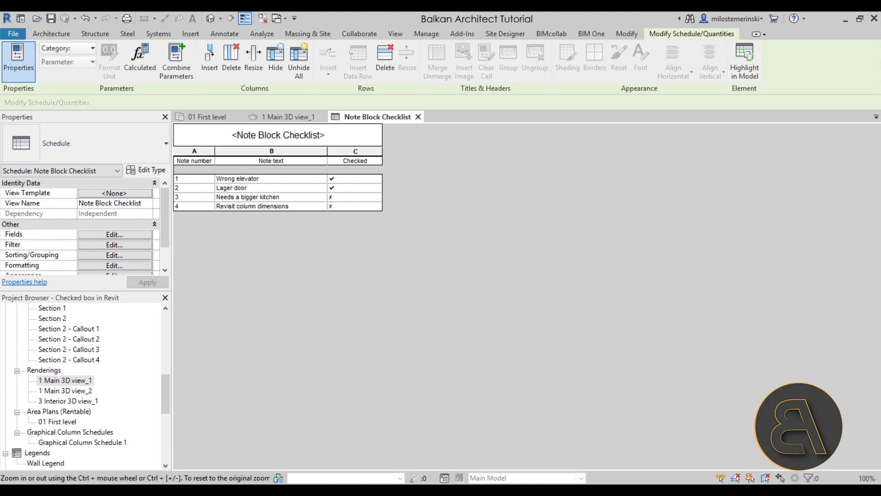